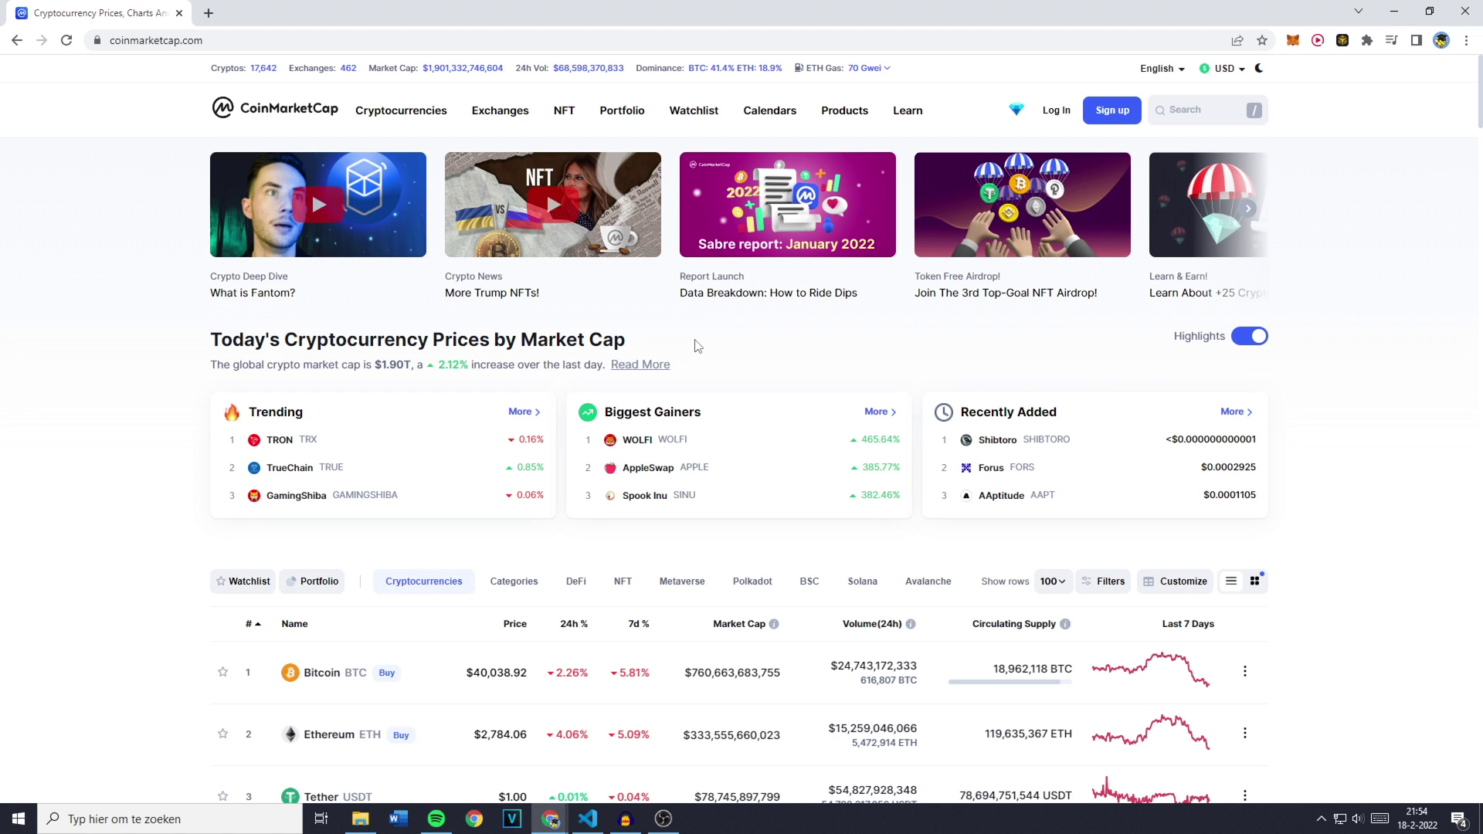
# Step: Search CoinMarketCap for 'quidd' and open the Quidd coin page
pyautogui.click(1201, 123)
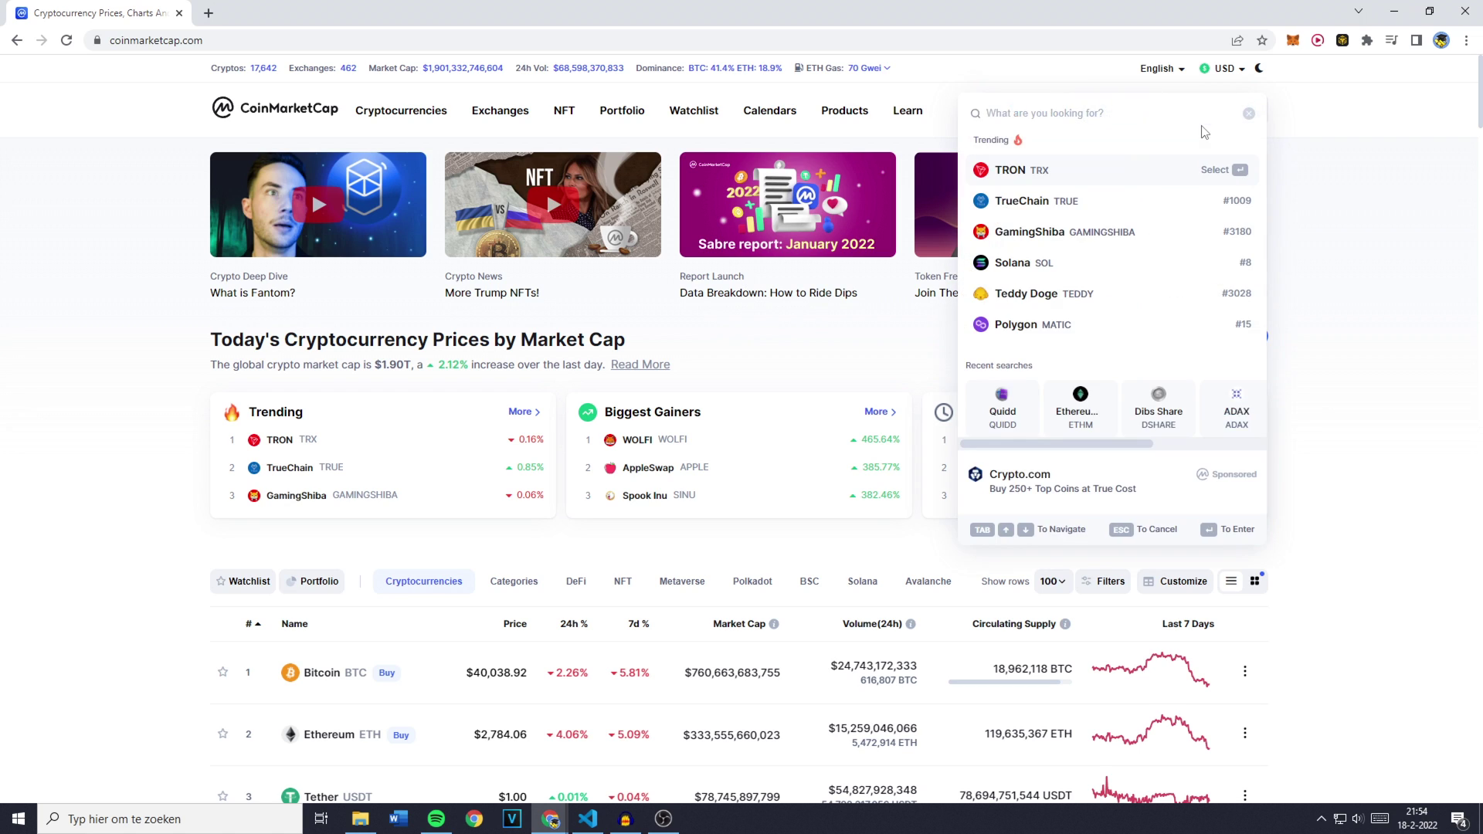
pyautogui.write('quidd')
pyautogui.click(1090, 168)
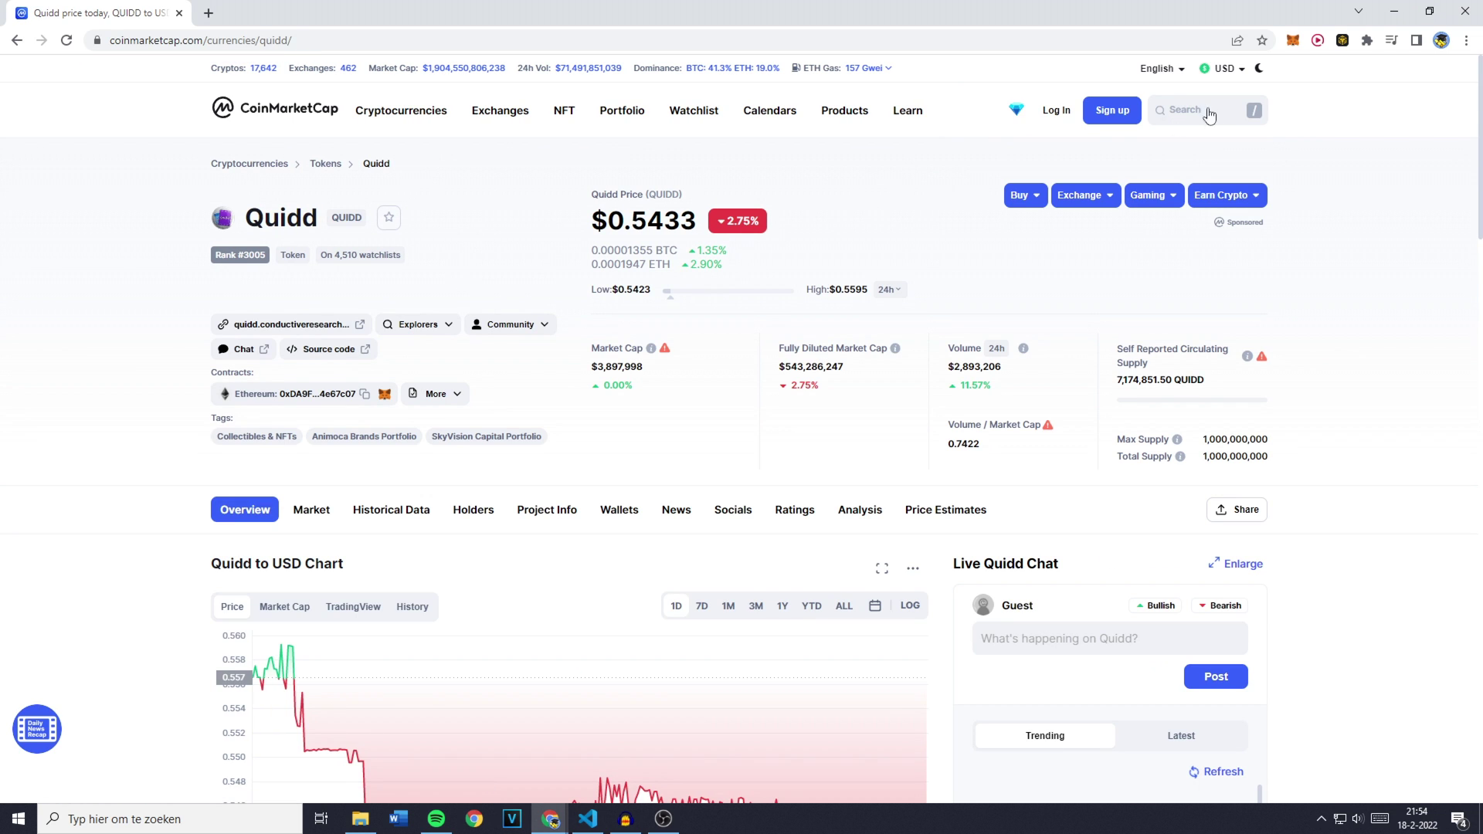
# Step: Check the MetaMask wallet's assets and network list without switching, then close it
pyautogui.click(1295, 43)
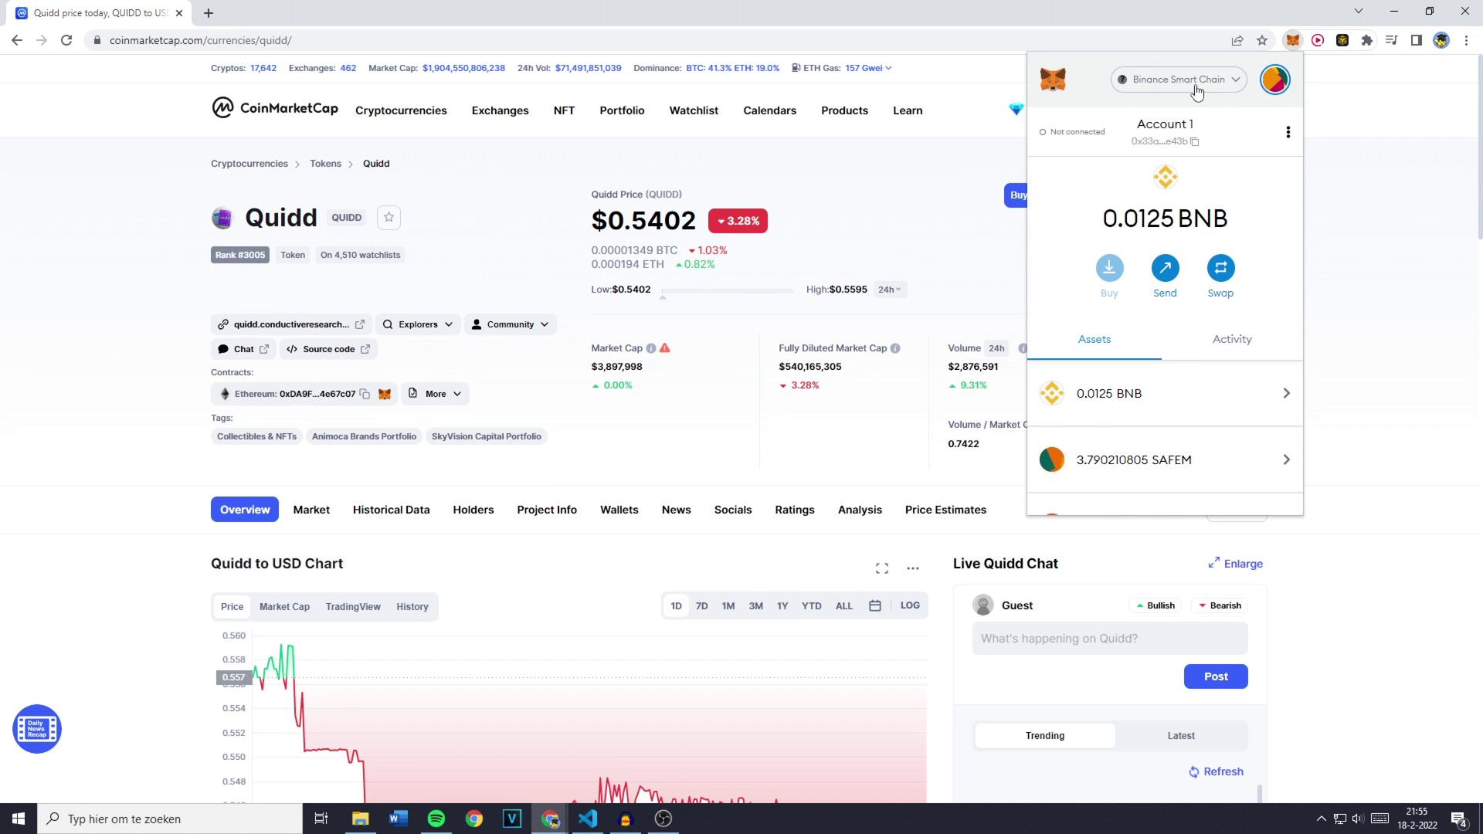
pyautogui.scroll(-5, 1196, 301)
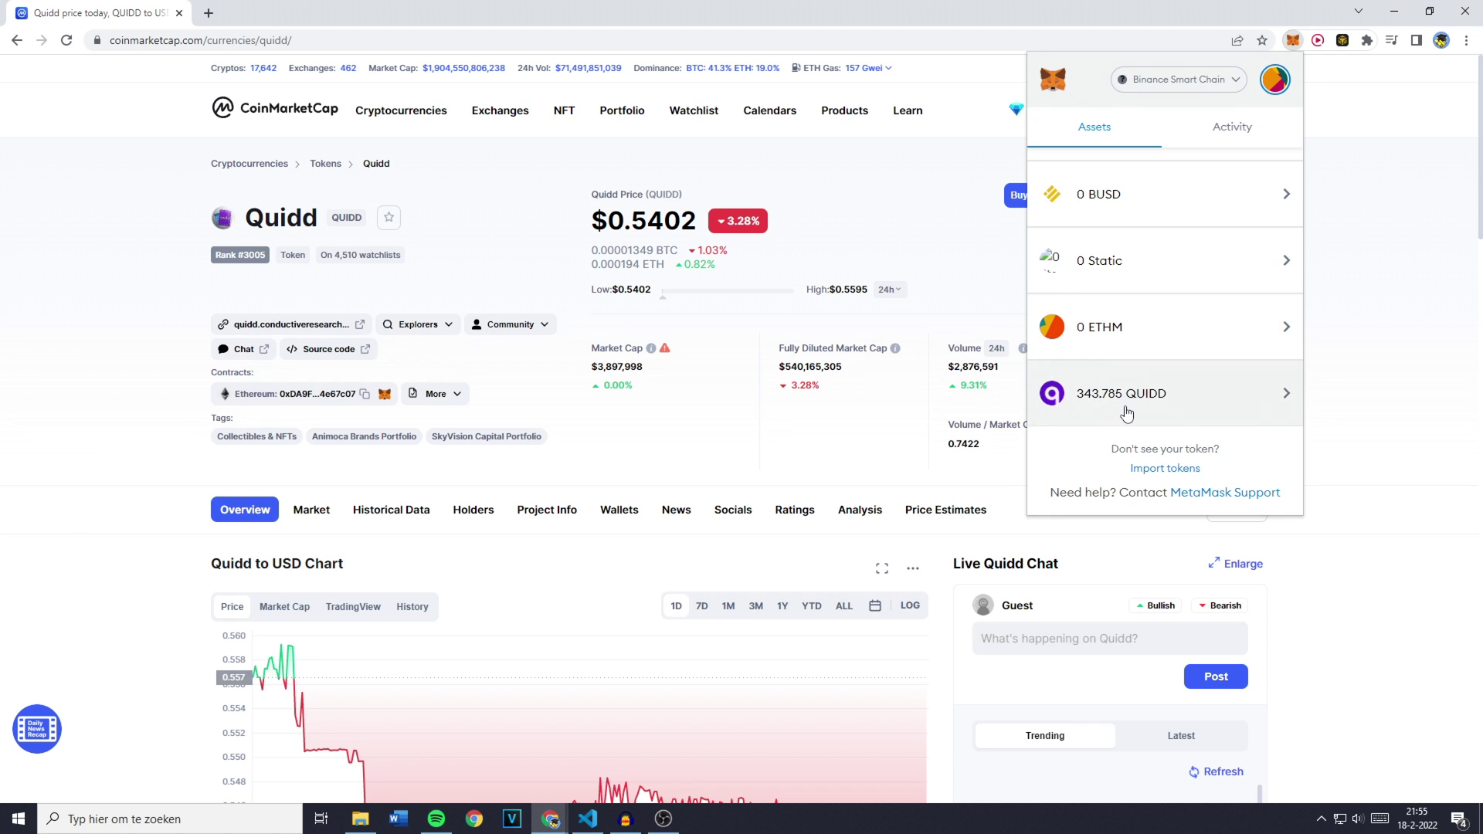
pyautogui.scroll(5, 1127, 415)
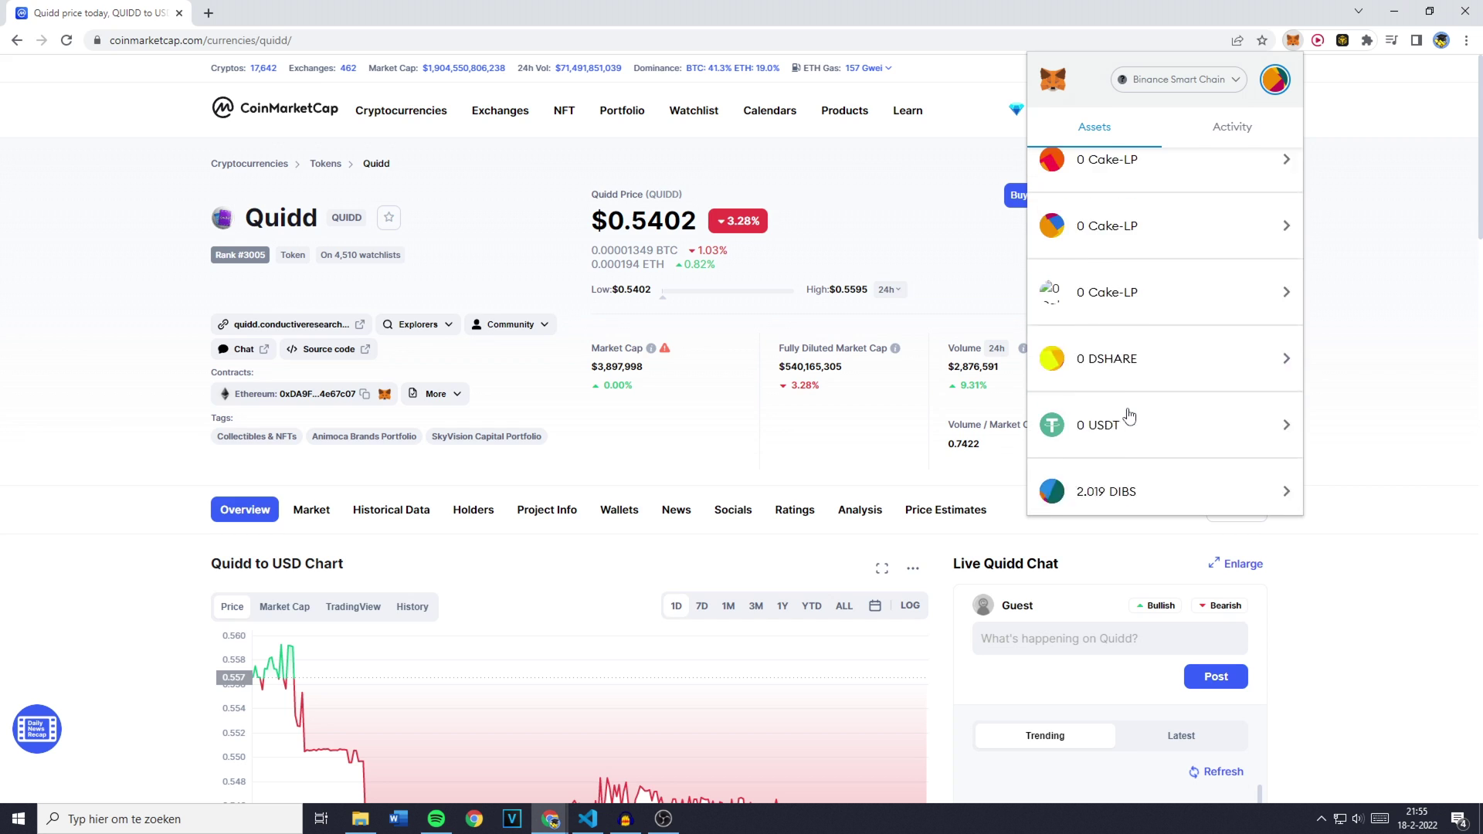
pyautogui.click(1217, 83)
pyautogui.click(1125, 232)
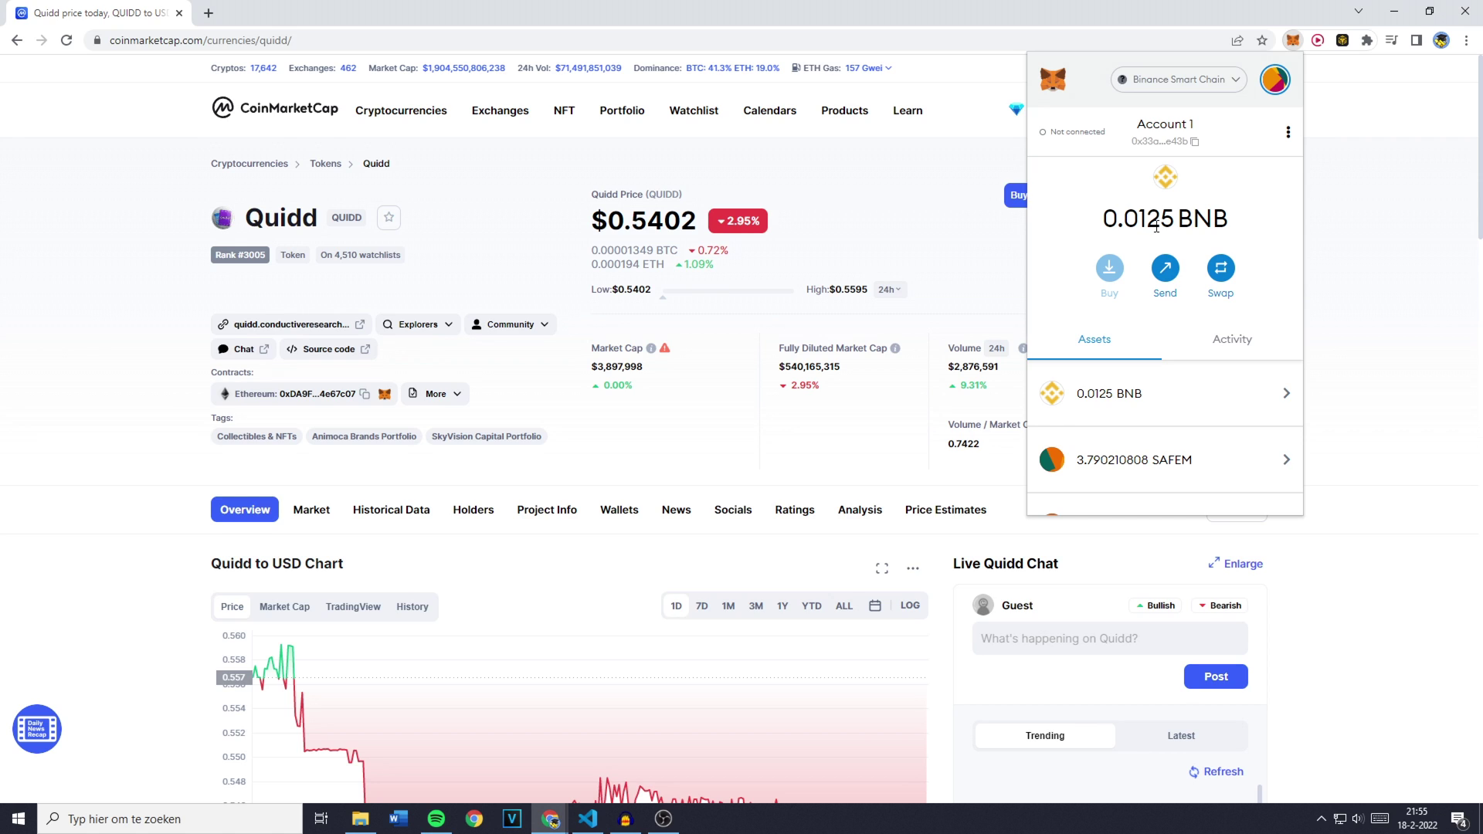
pyautogui.click(912, 201)
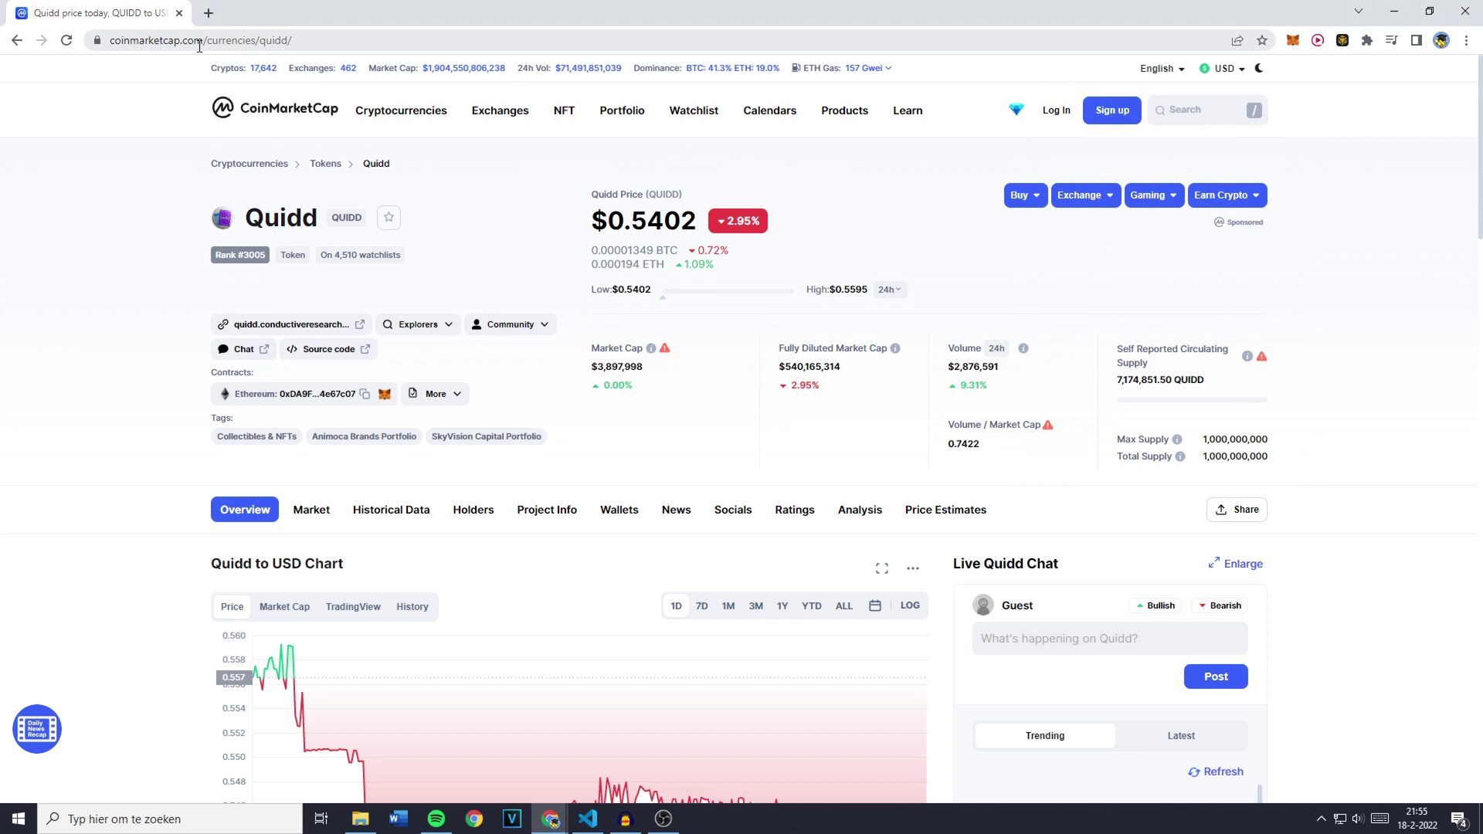
# Step: Search 'ethereu' (after trying 'cardano'), open Ethereum Name Service, and copy its Ethereum contract address
pyautogui.click(1185, 115)
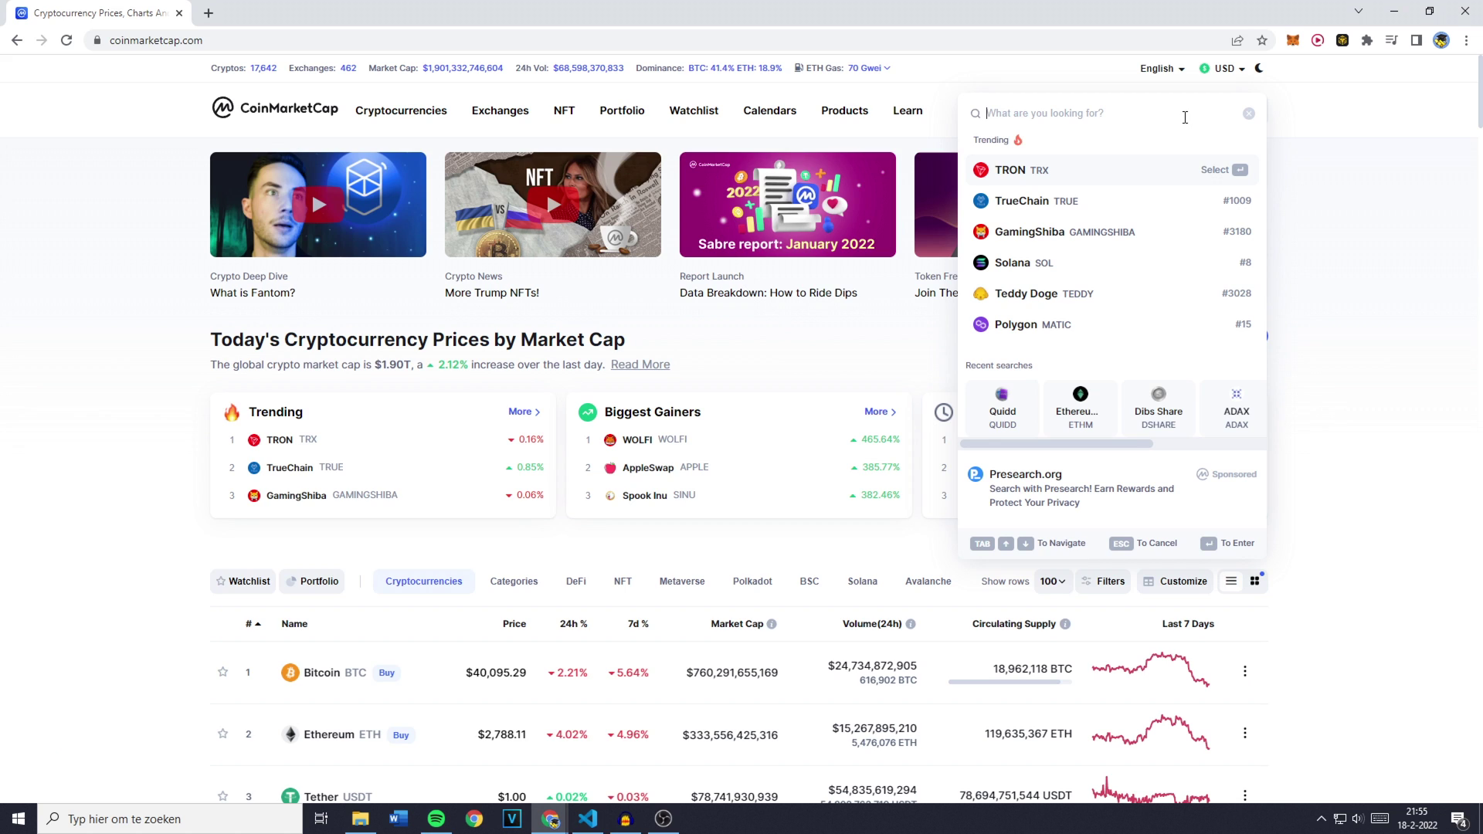
pyautogui.write('cardano')
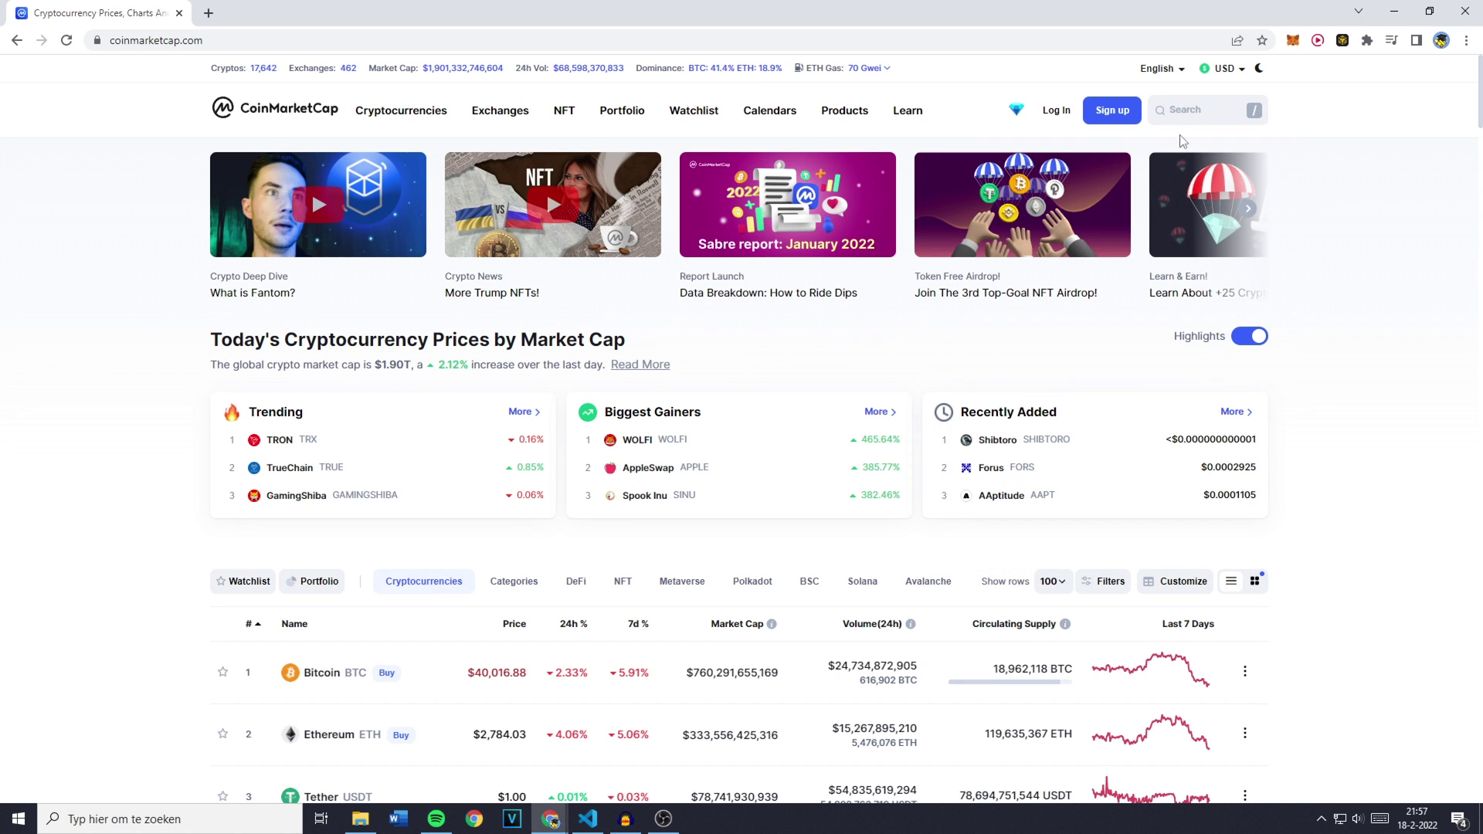
pyautogui.click(1194, 116)
pyautogui.write('ethereum')
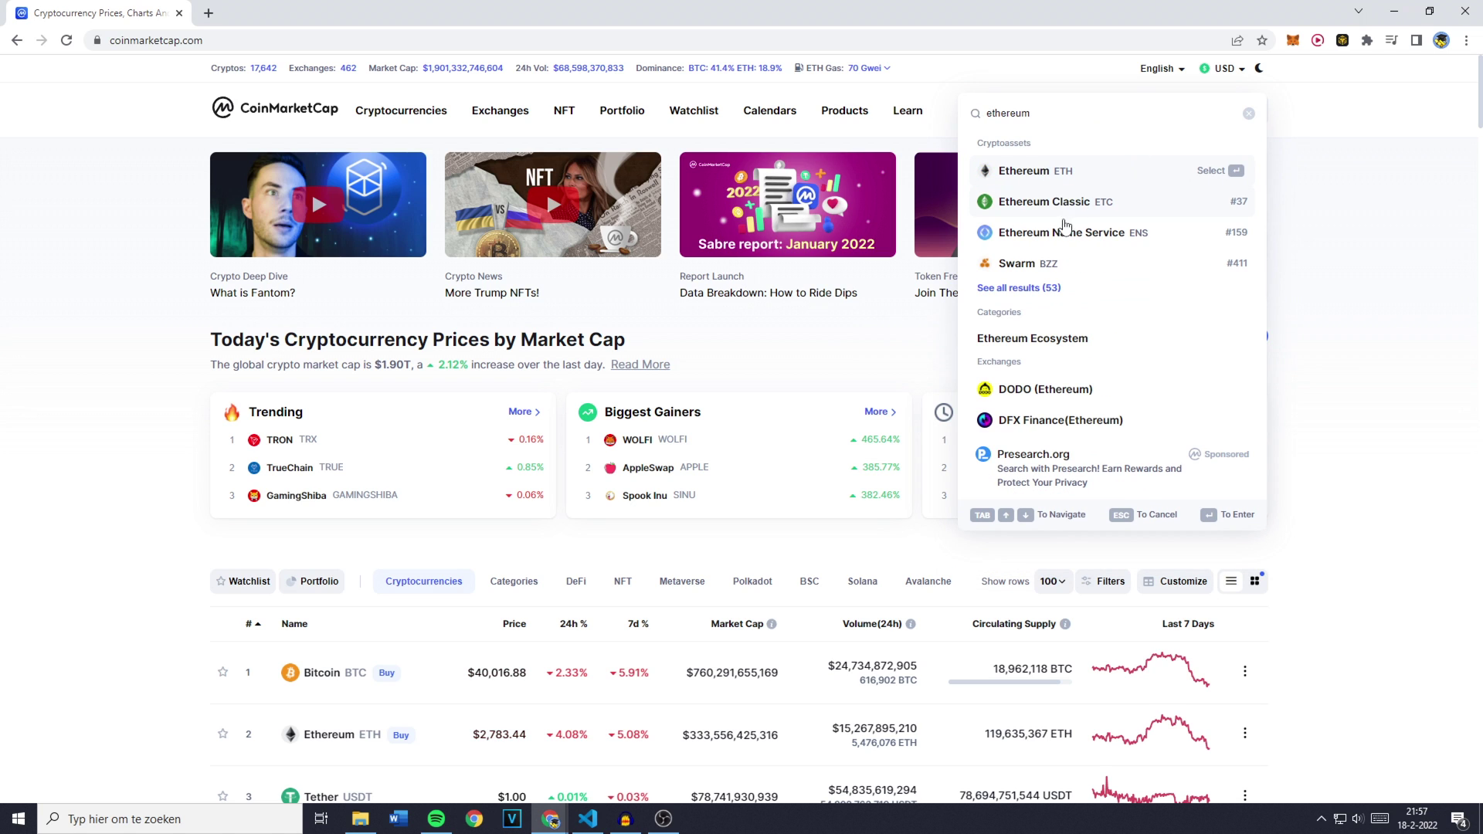
pyautogui.click(1048, 233)
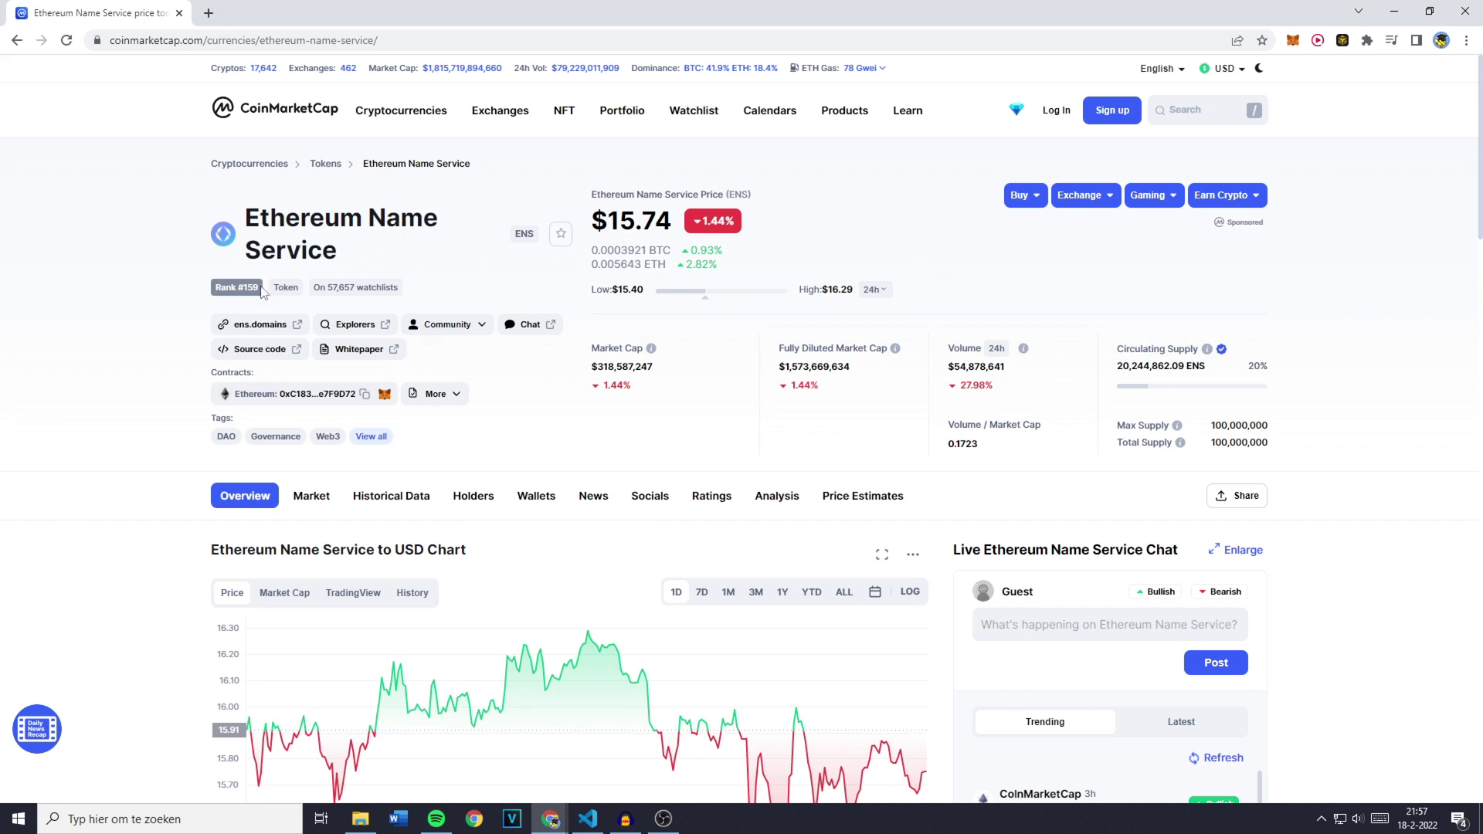
pyautogui.moveTo(207, 372); pyautogui.dragTo(264, 374)
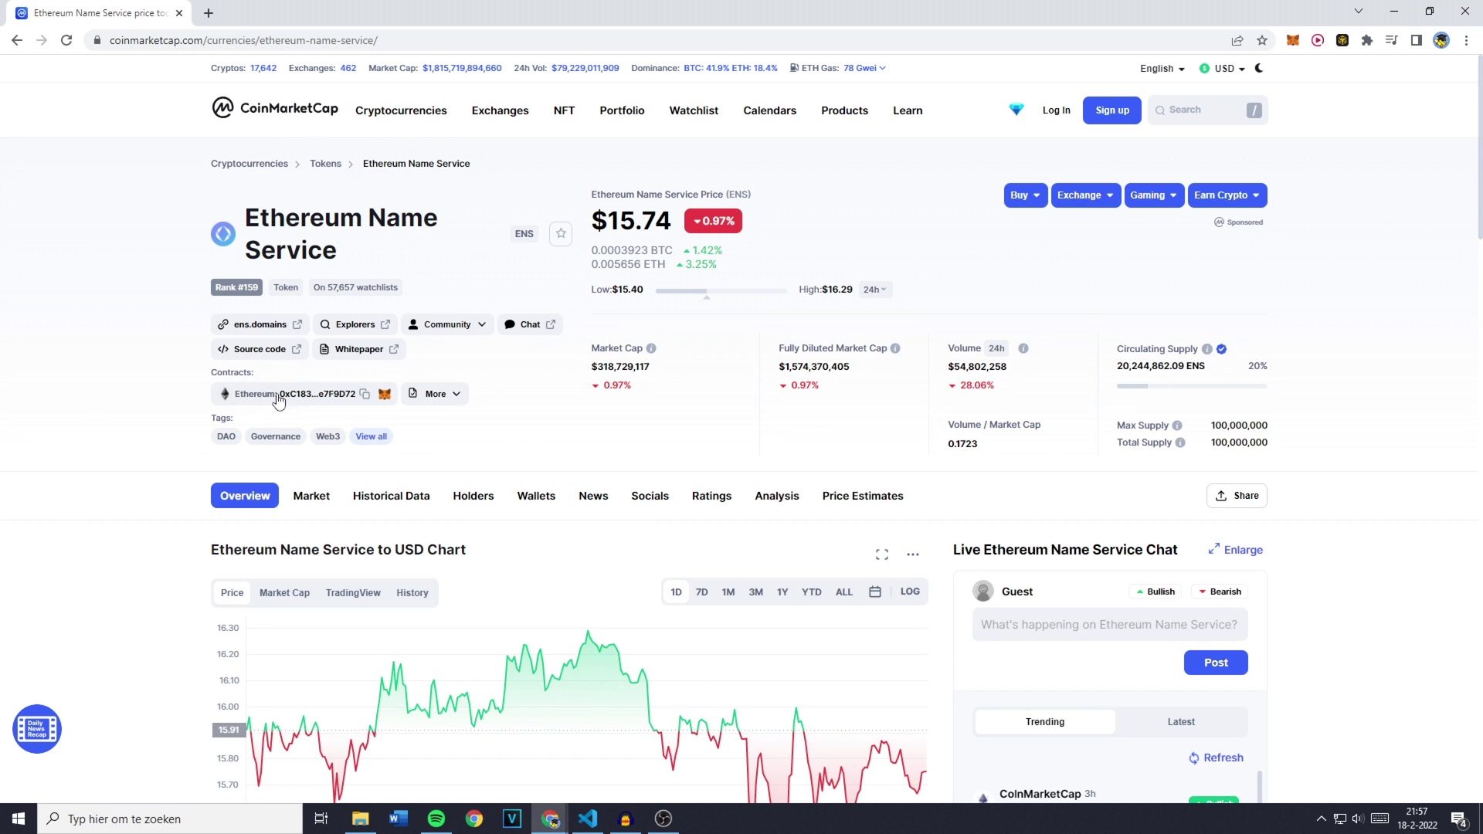
pyautogui.click(363, 395)
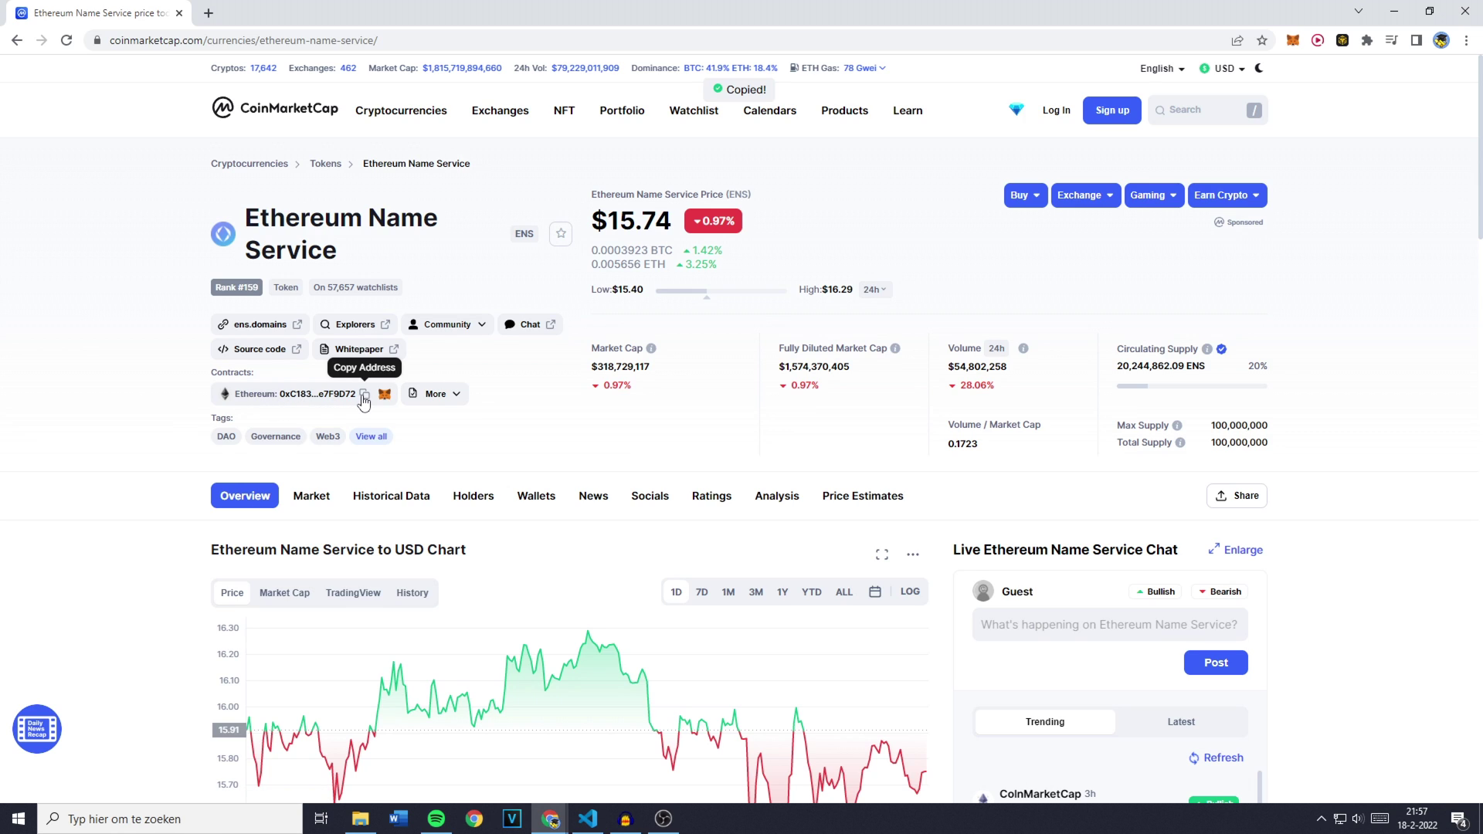
# Step: Open MetaMask and switch the wallet to Ethereum Mainnet
pyautogui.click(1294, 40)
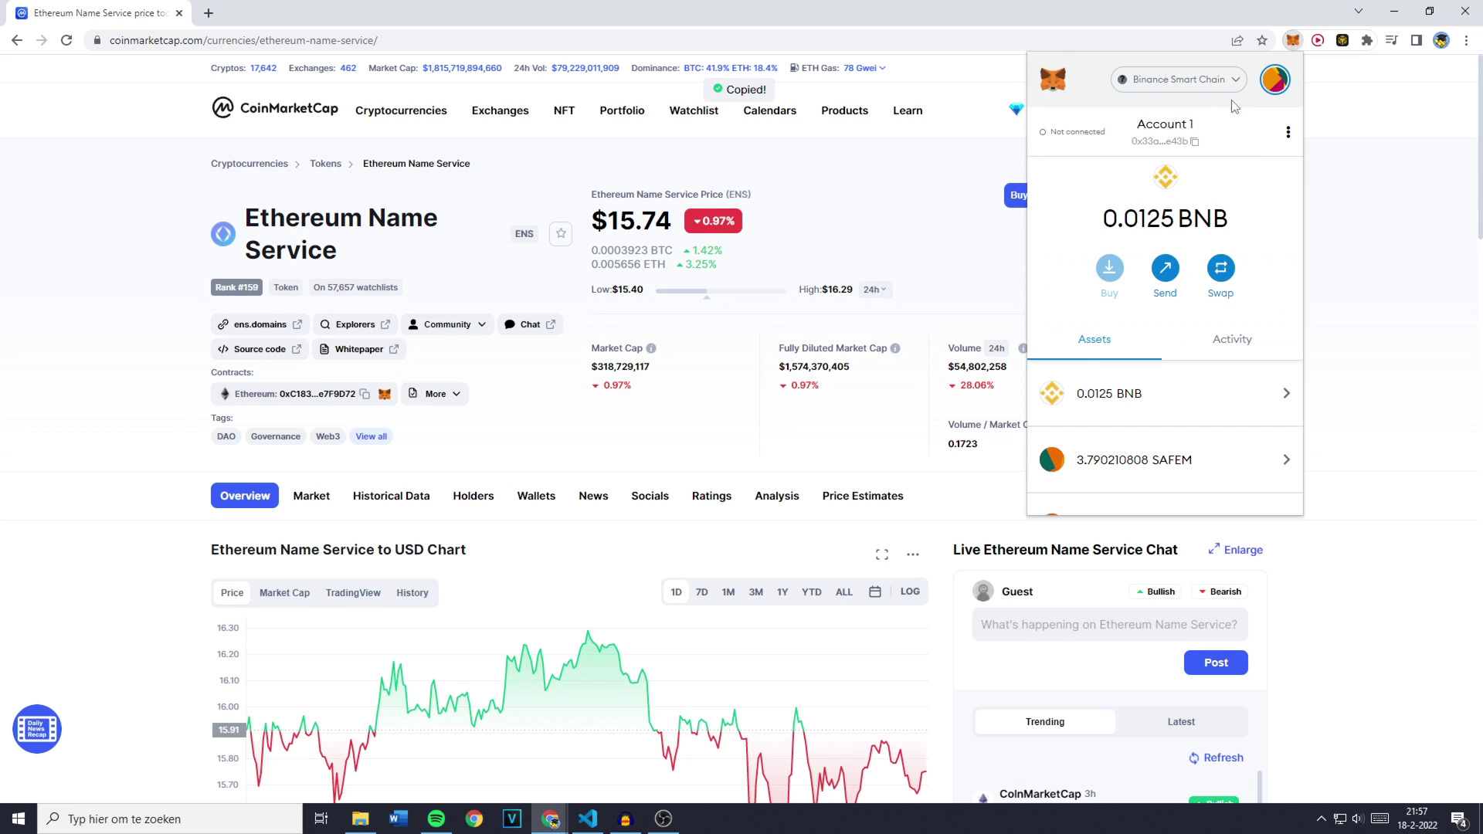
pyautogui.click(1180, 79)
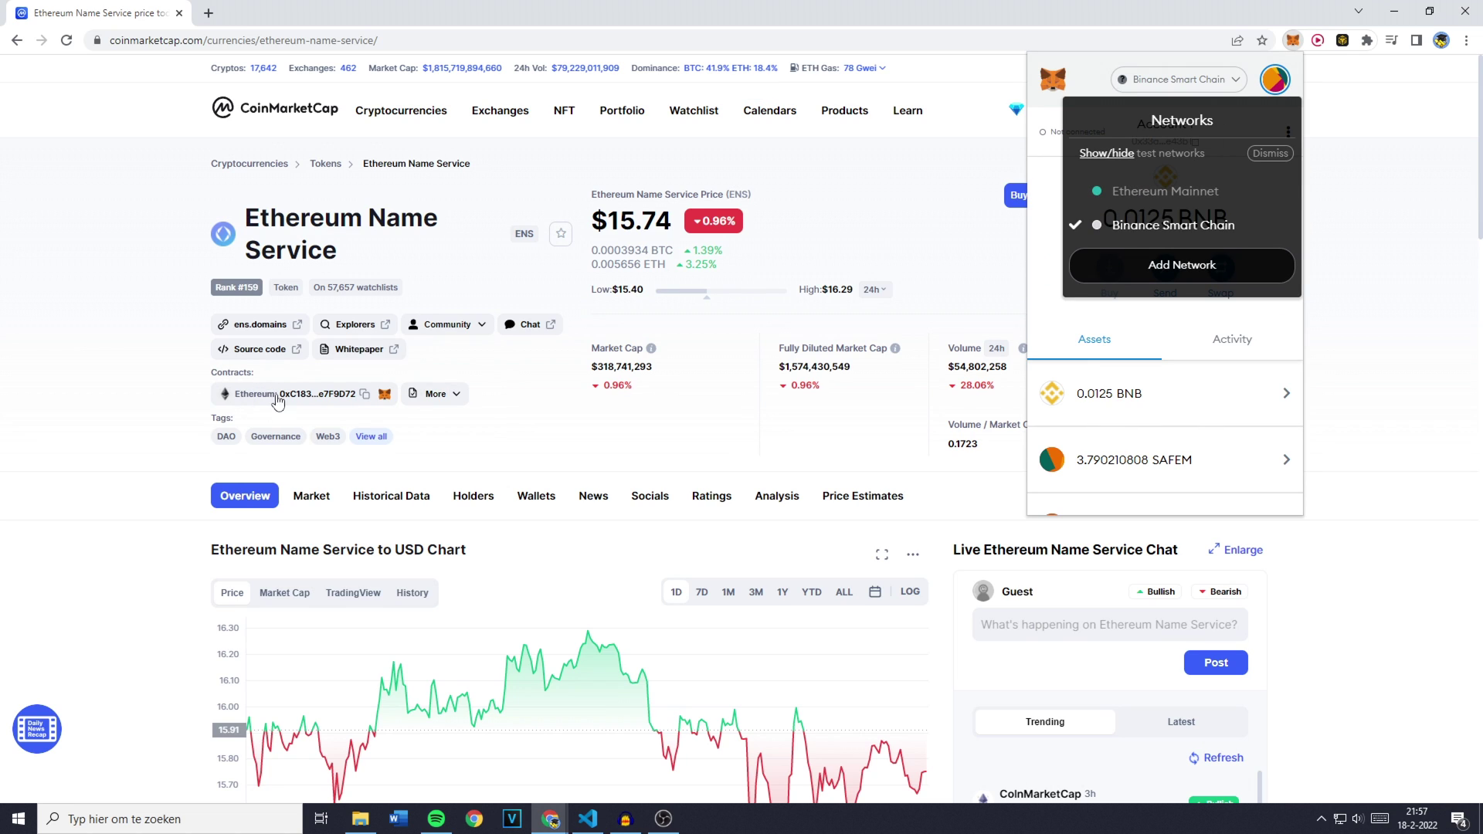
pyautogui.click(1151, 196)
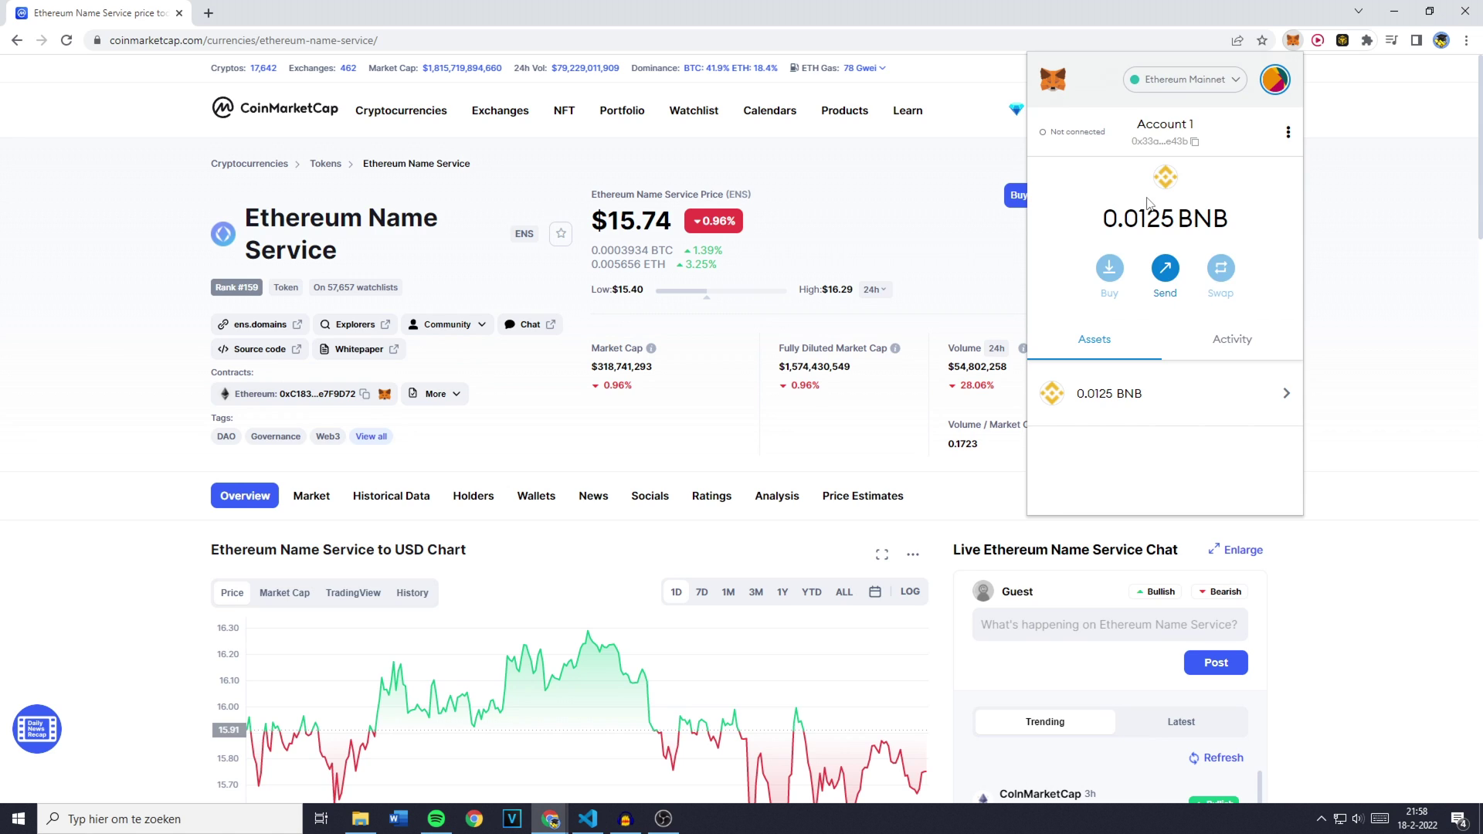
pyautogui.scroll(-2, 1120, 232)
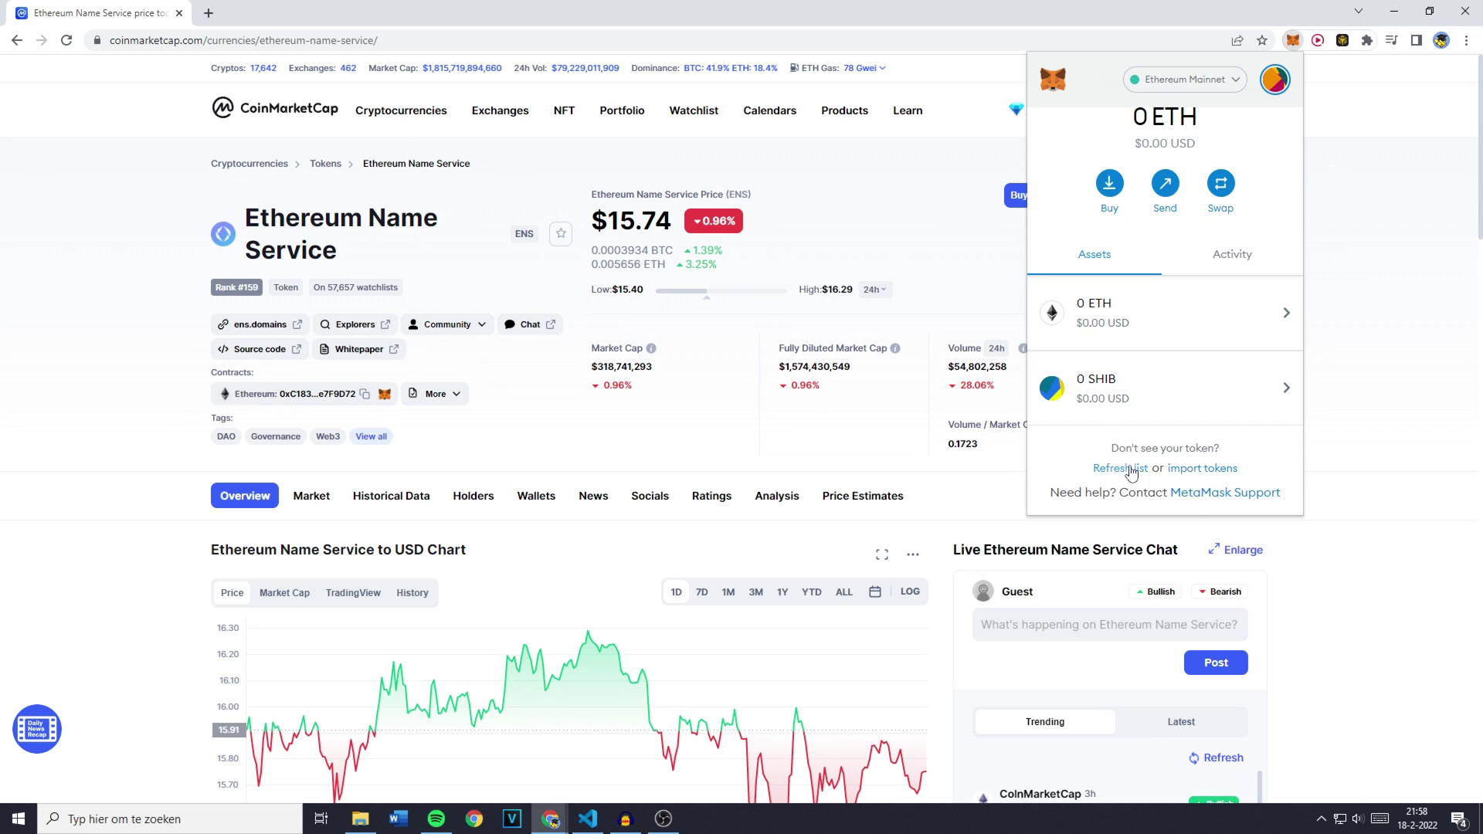
# Step: Search tokens for 'ethereum name' and import Ethereum Name Service (ENS)
pyautogui.click(1183, 469)
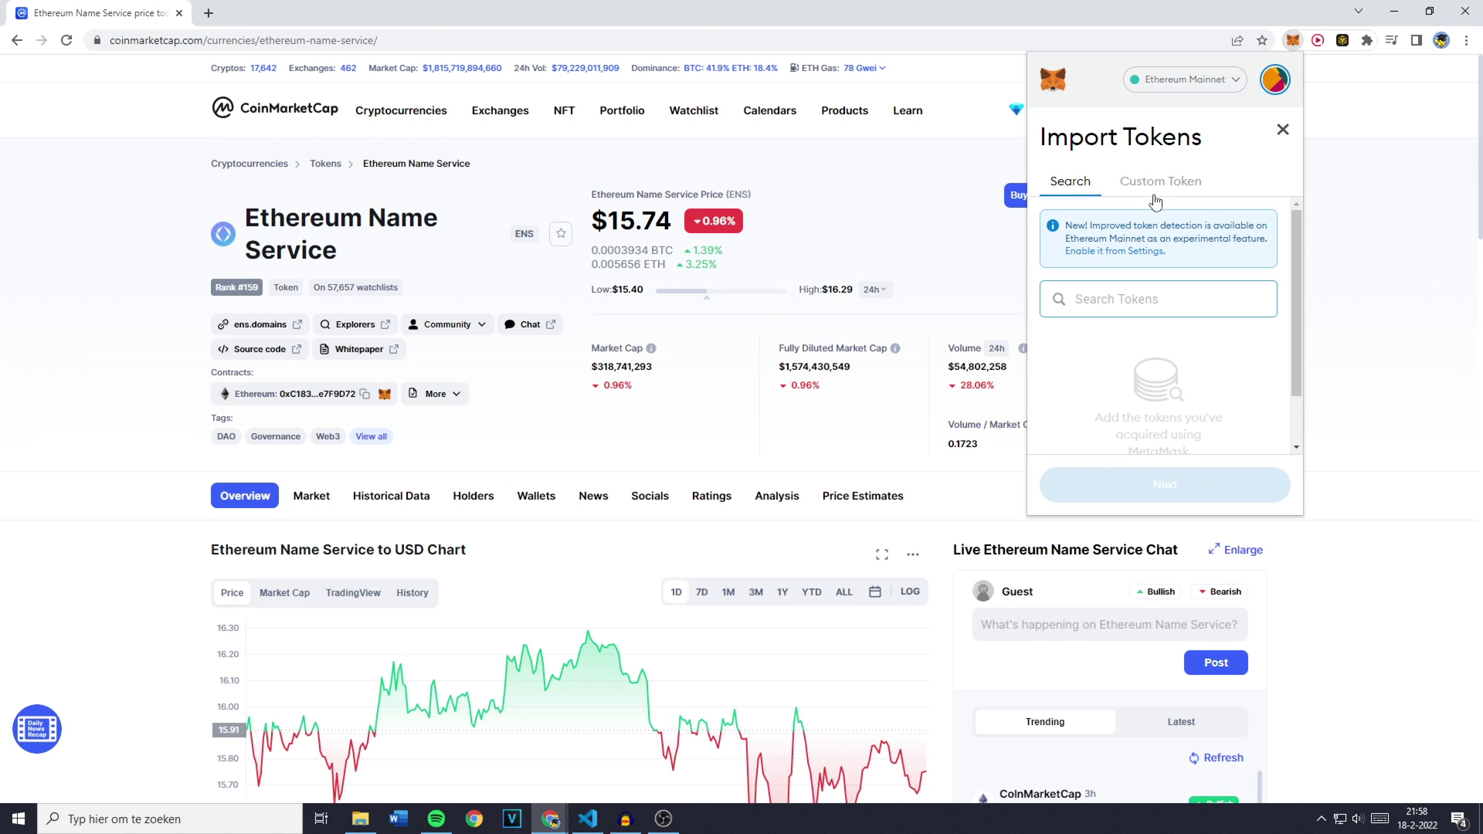
pyautogui.click(1082, 226)
pyautogui.click(1130, 292)
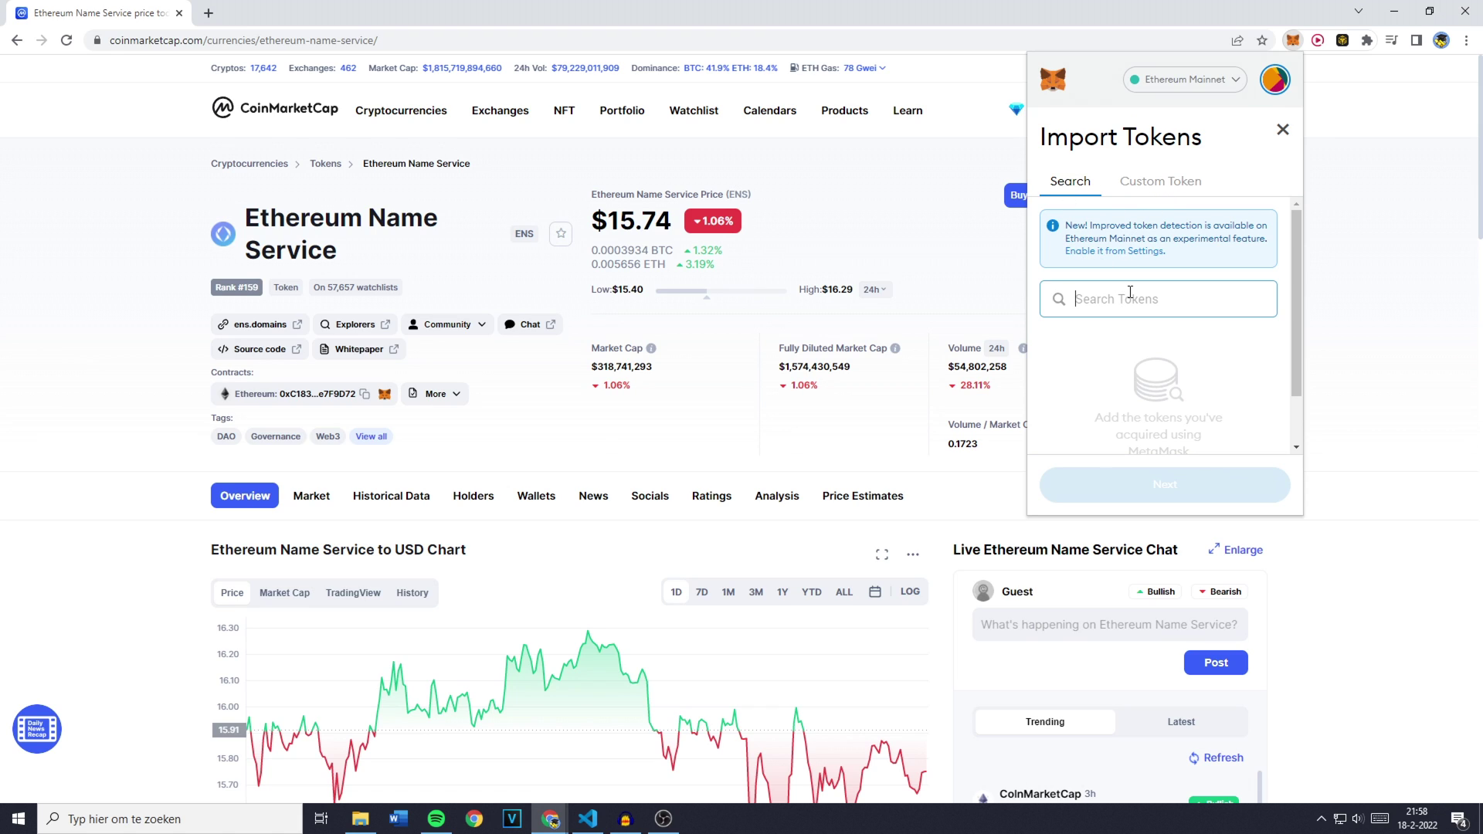
pyautogui.write('ethereum name')
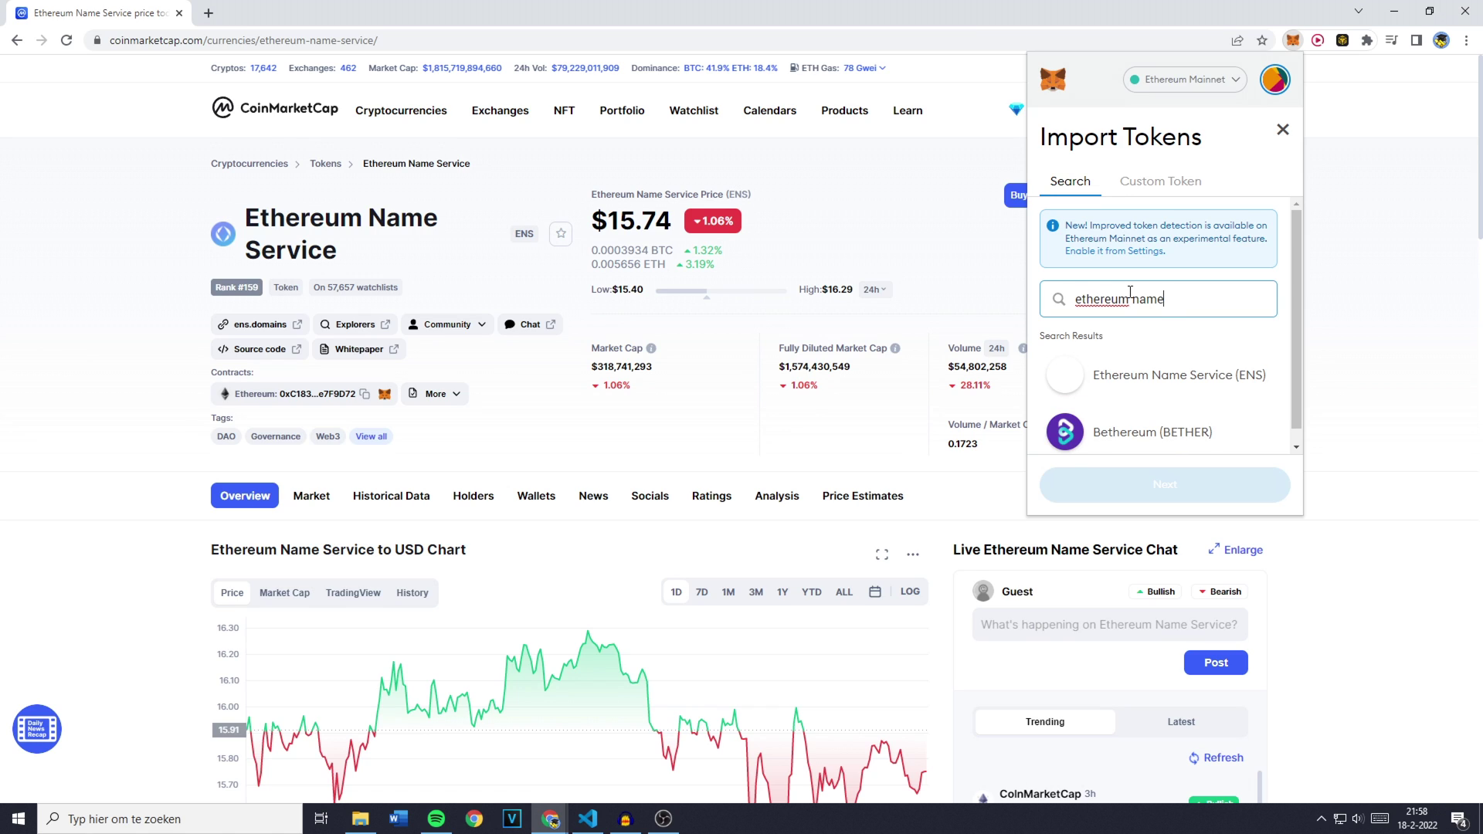
pyautogui.click(1132, 394)
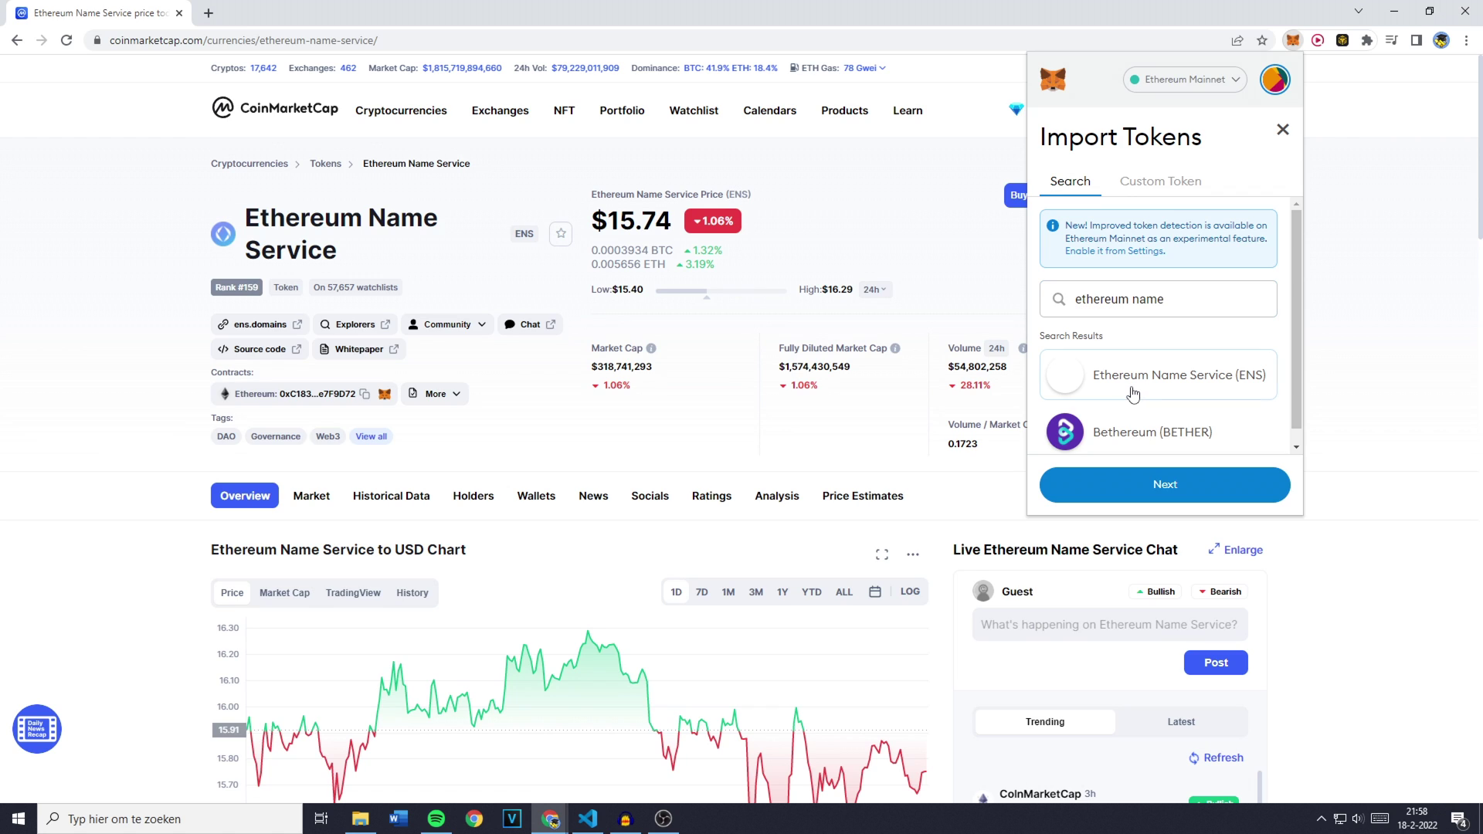
pyautogui.click(1152, 493)
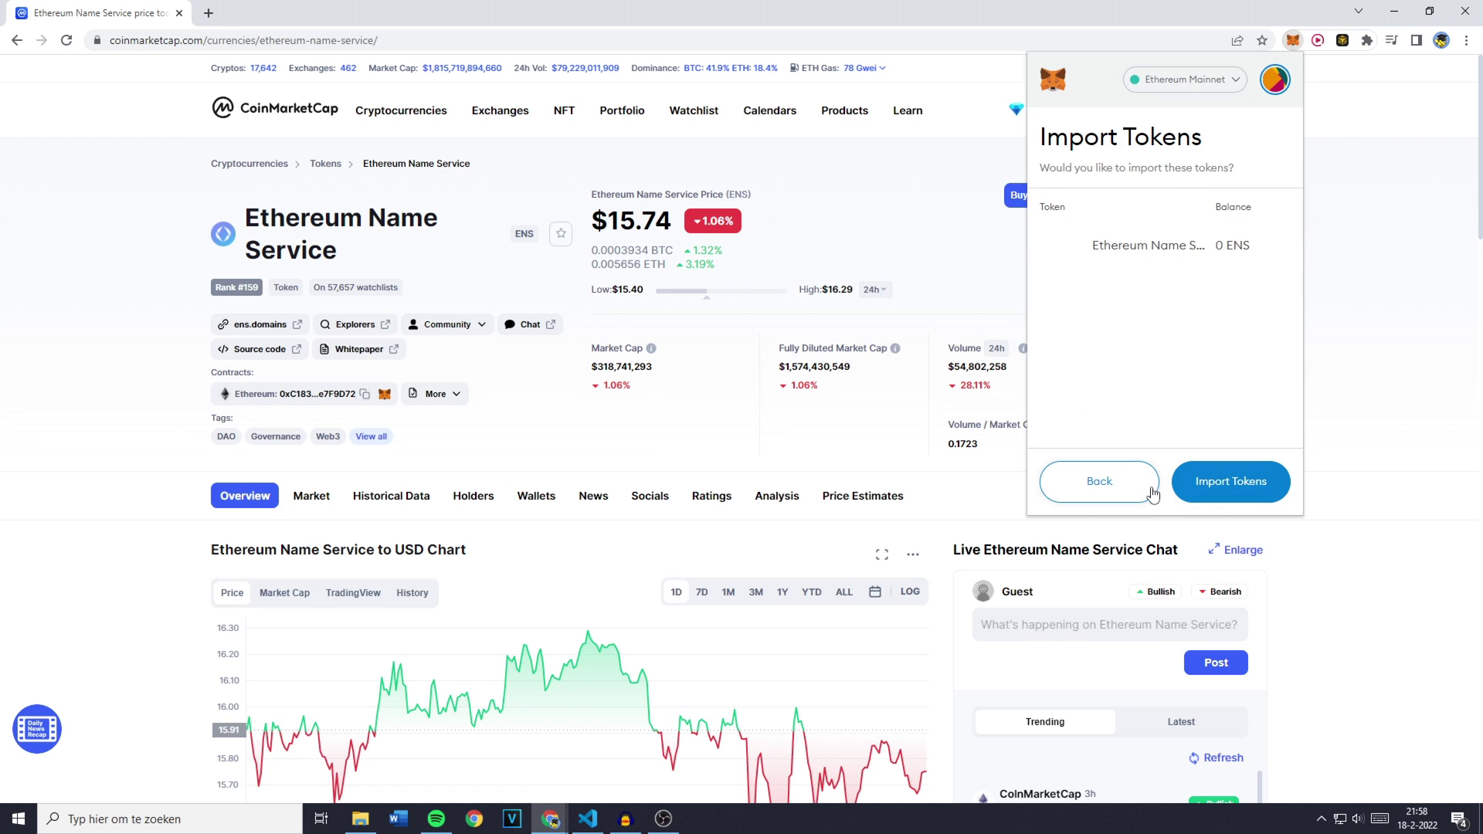
# Step: Return to Account 1's asset list and find 0 ENS beside ETH and SHIB
pyautogui.click(1226, 488)
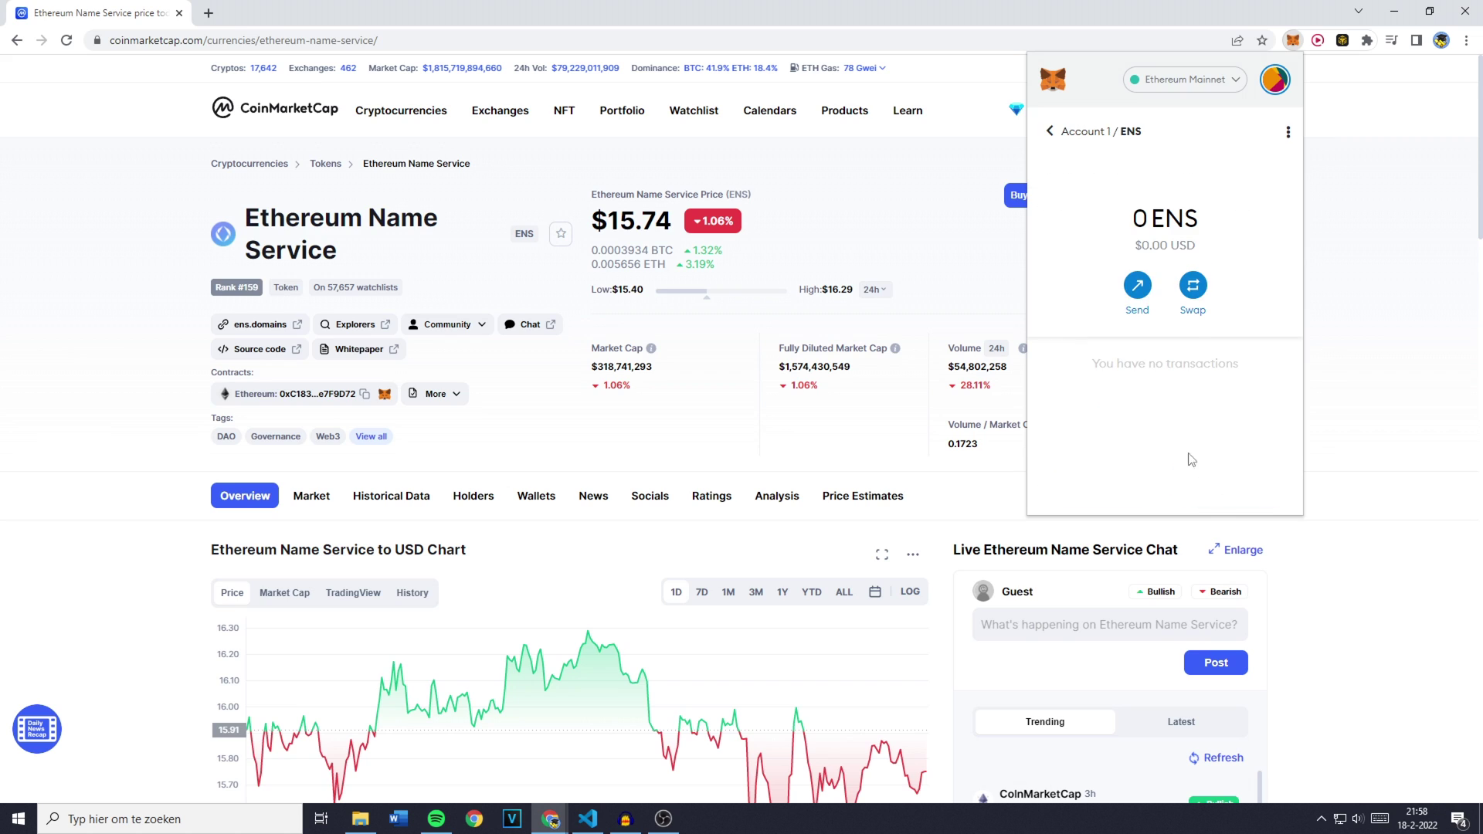
pyautogui.click(1082, 136)
pyautogui.scroll(-3, 1135, 447)
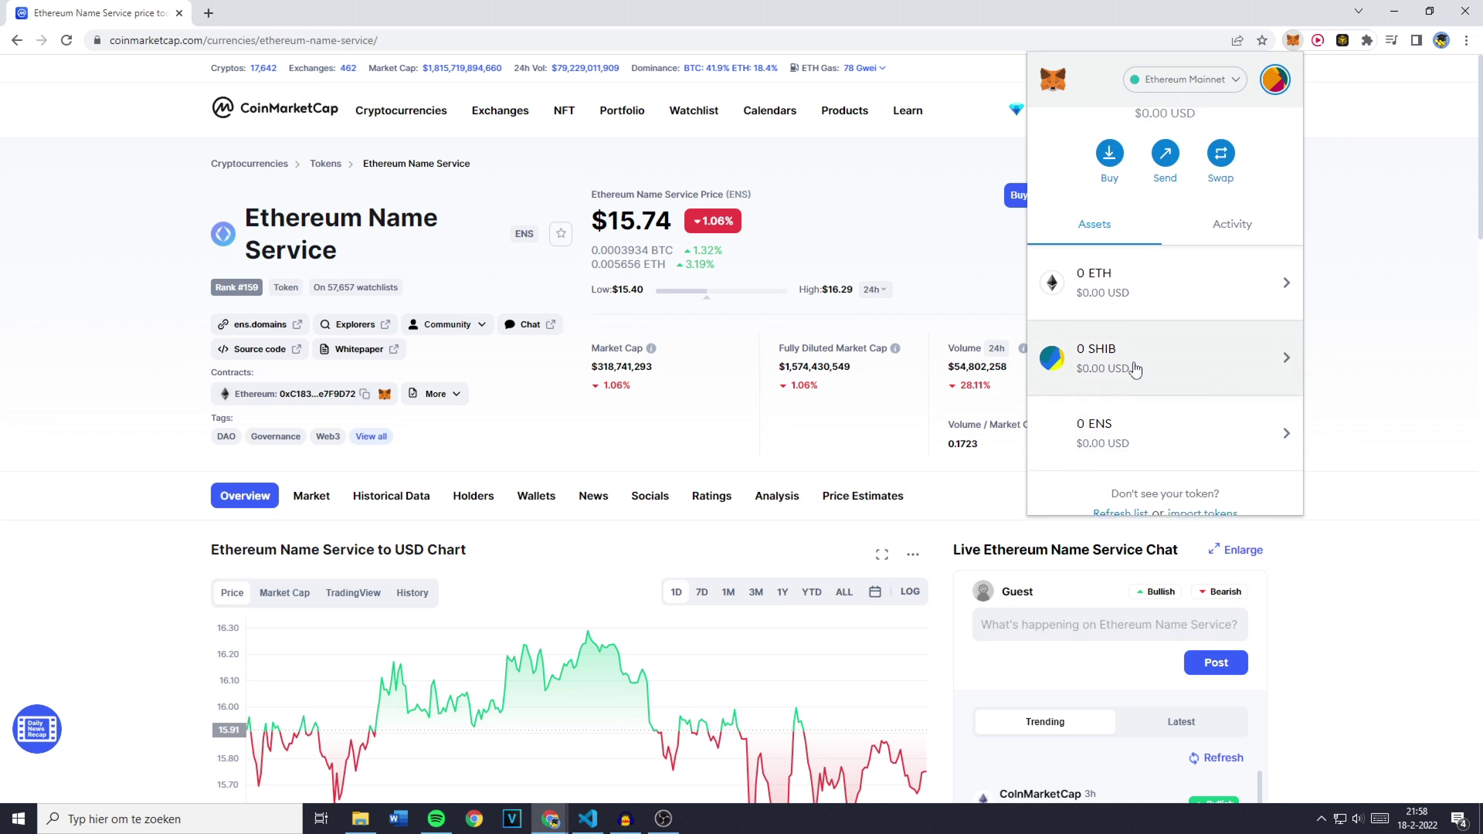
pyautogui.scroll(3, 1137, 365)
pyautogui.scroll(-1, 1147, 377)
pyautogui.scroll(-2, 1148, 377)
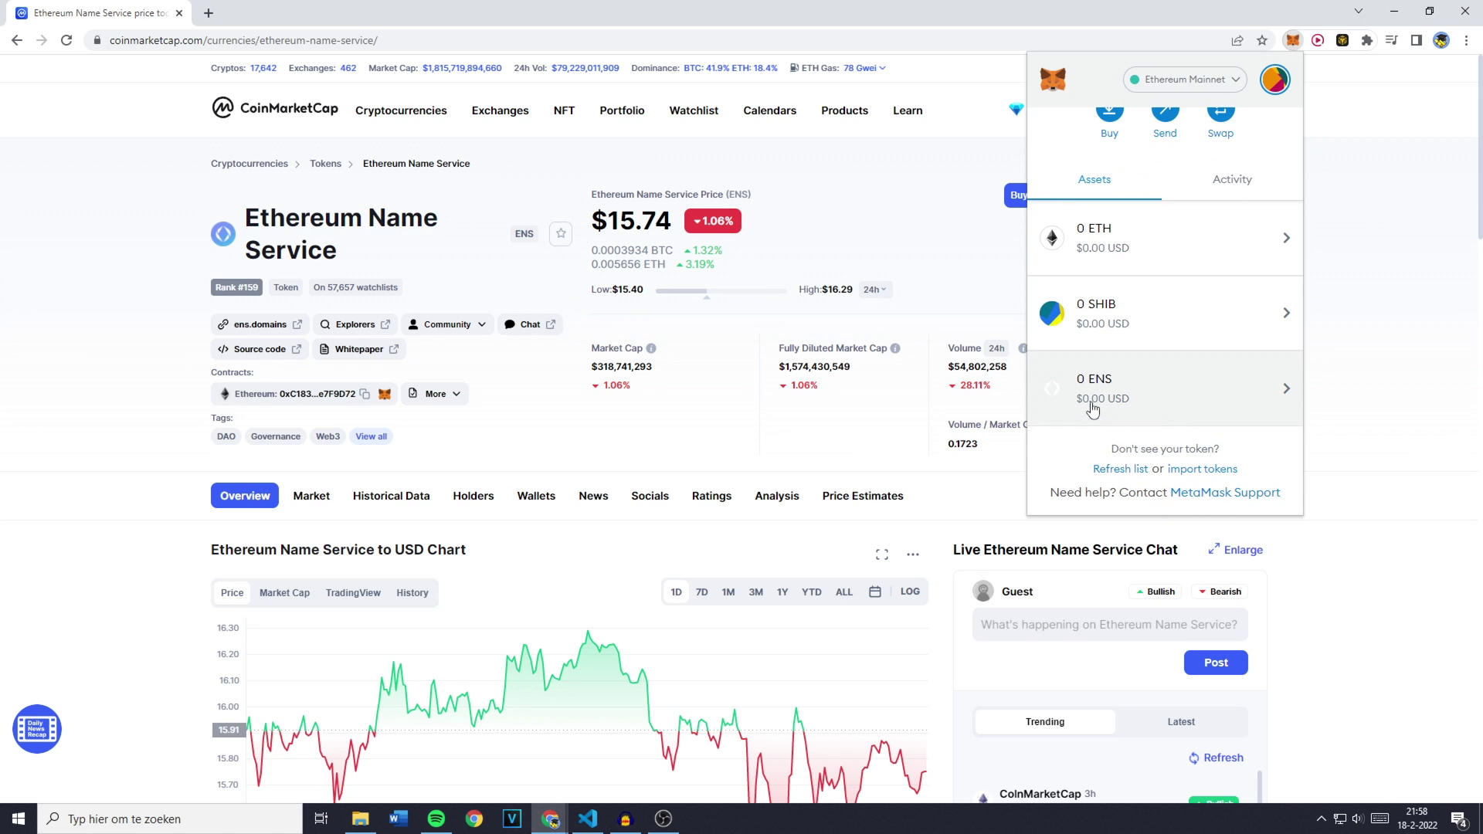
# Step: Paste the ENS contract address into a custom token import, which reports it already added
pyautogui.click(1186, 469)
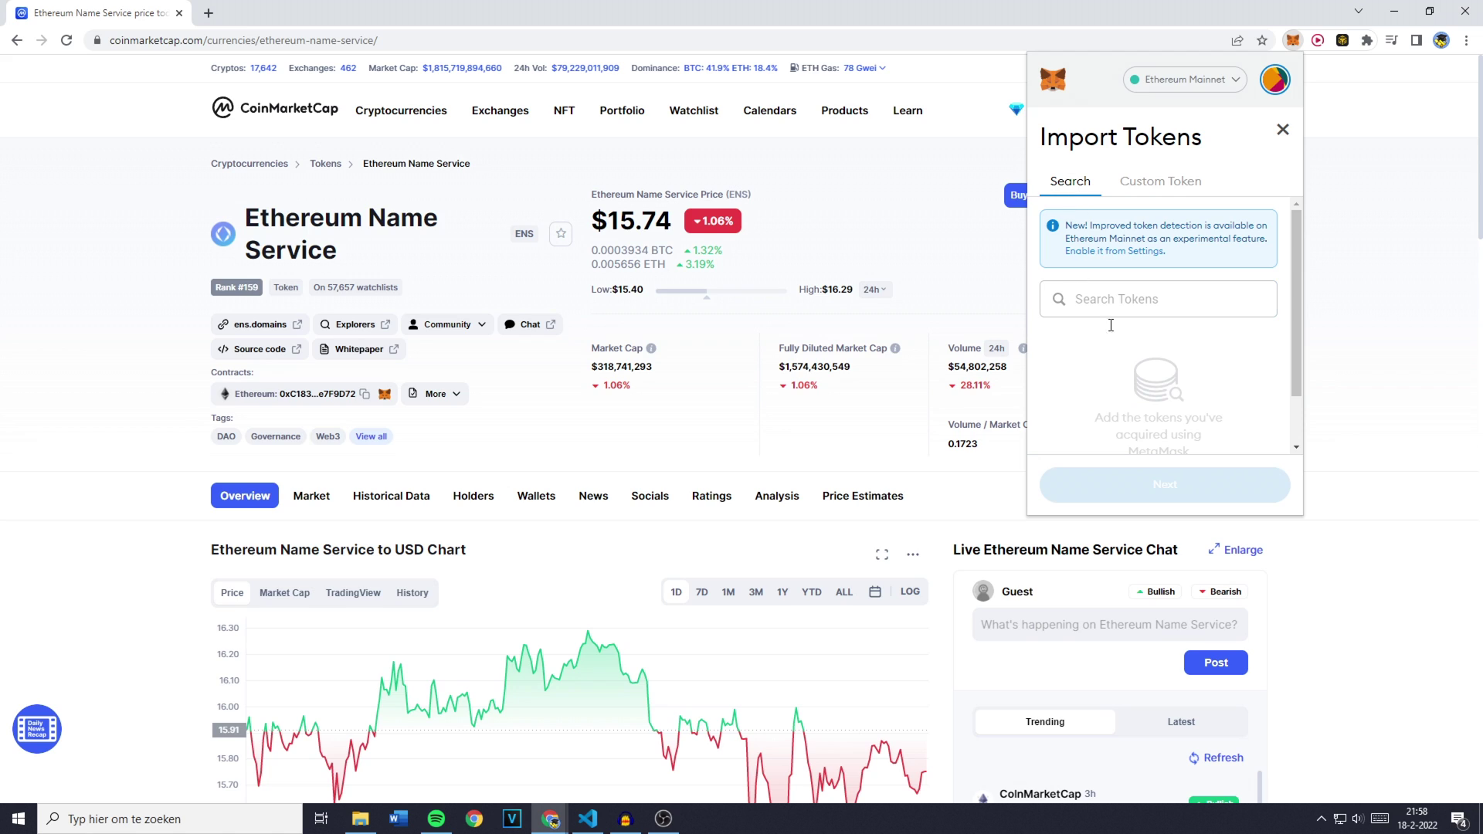
pyautogui.click(1157, 193)
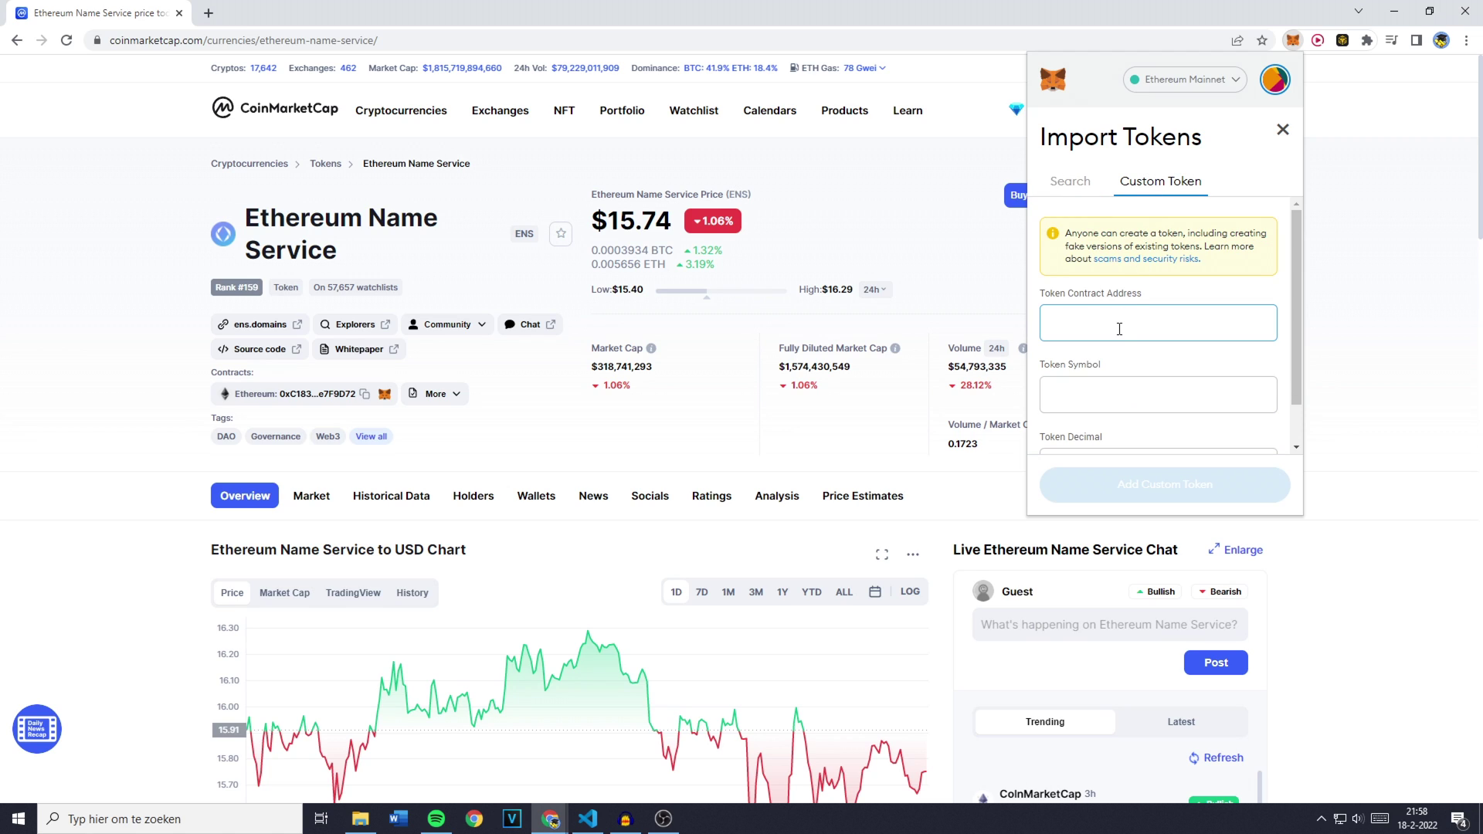
pyautogui.scroll(-1, 1121, 327)
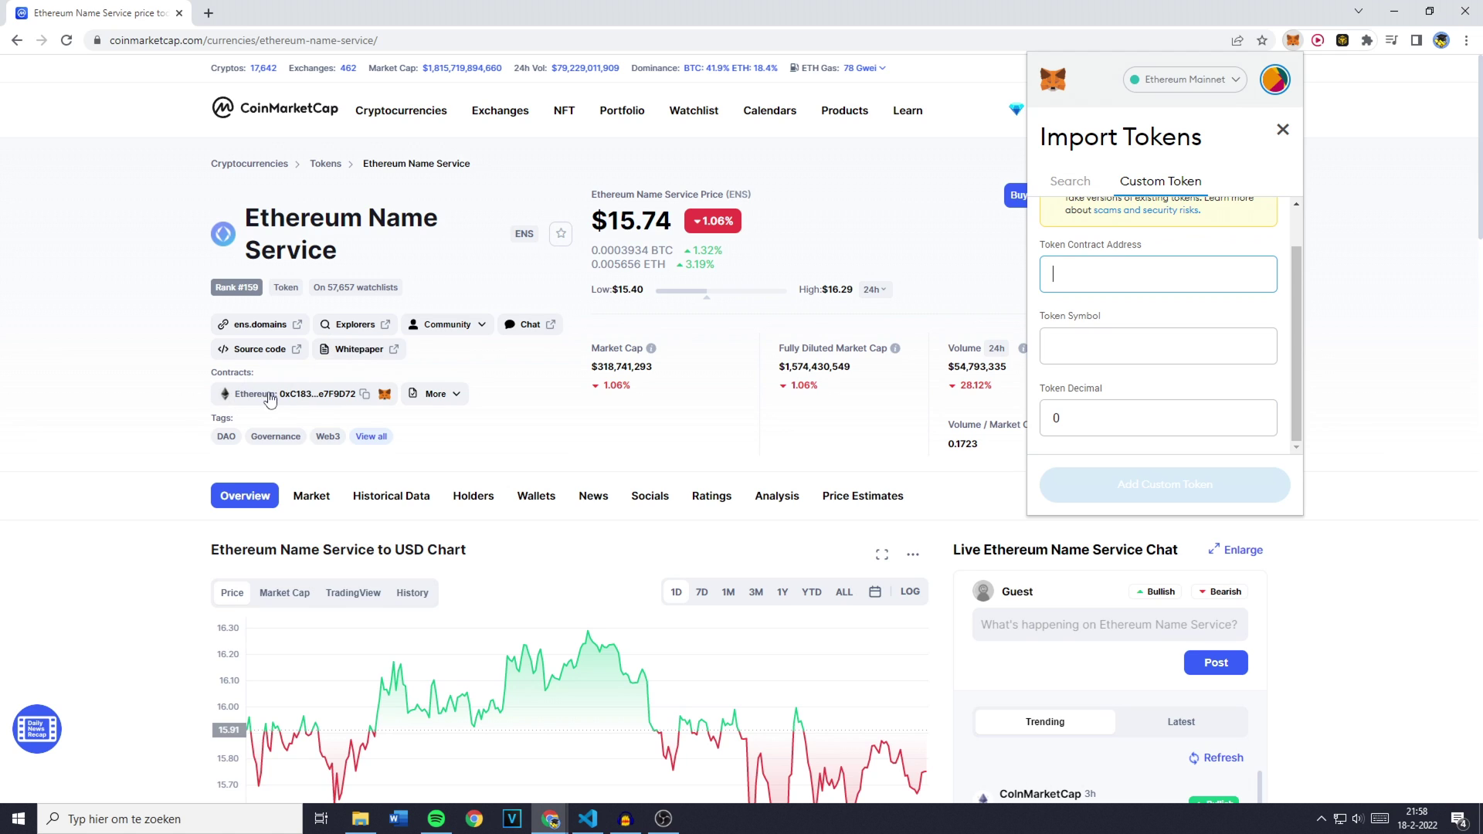
pyautogui.hotkey('ctrl', 'v')
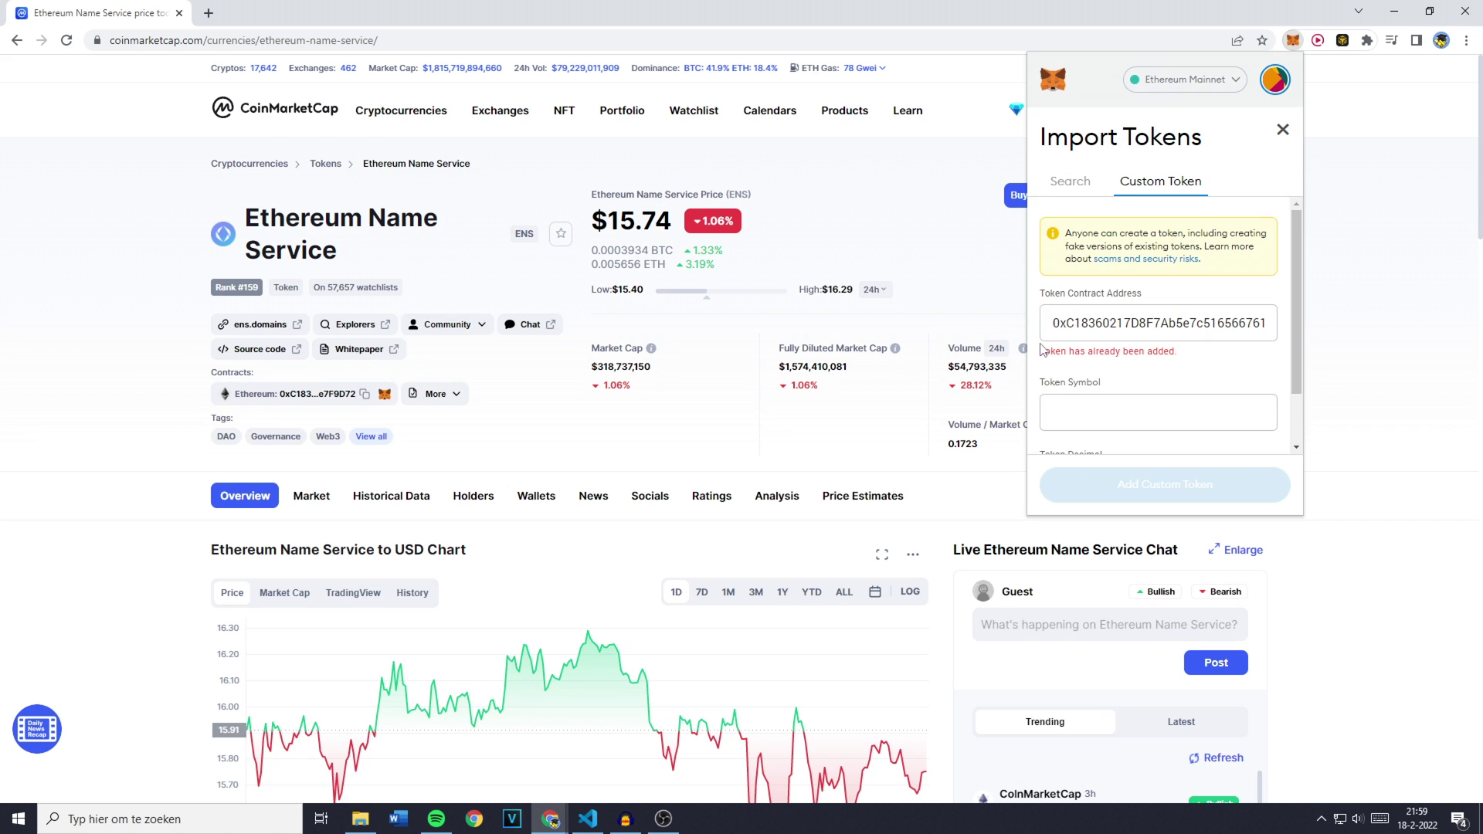
pyautogui.moveTo(1043, 354); pyautogui.dragTo(1197, 357)
pyautogui.click(1084, 322)
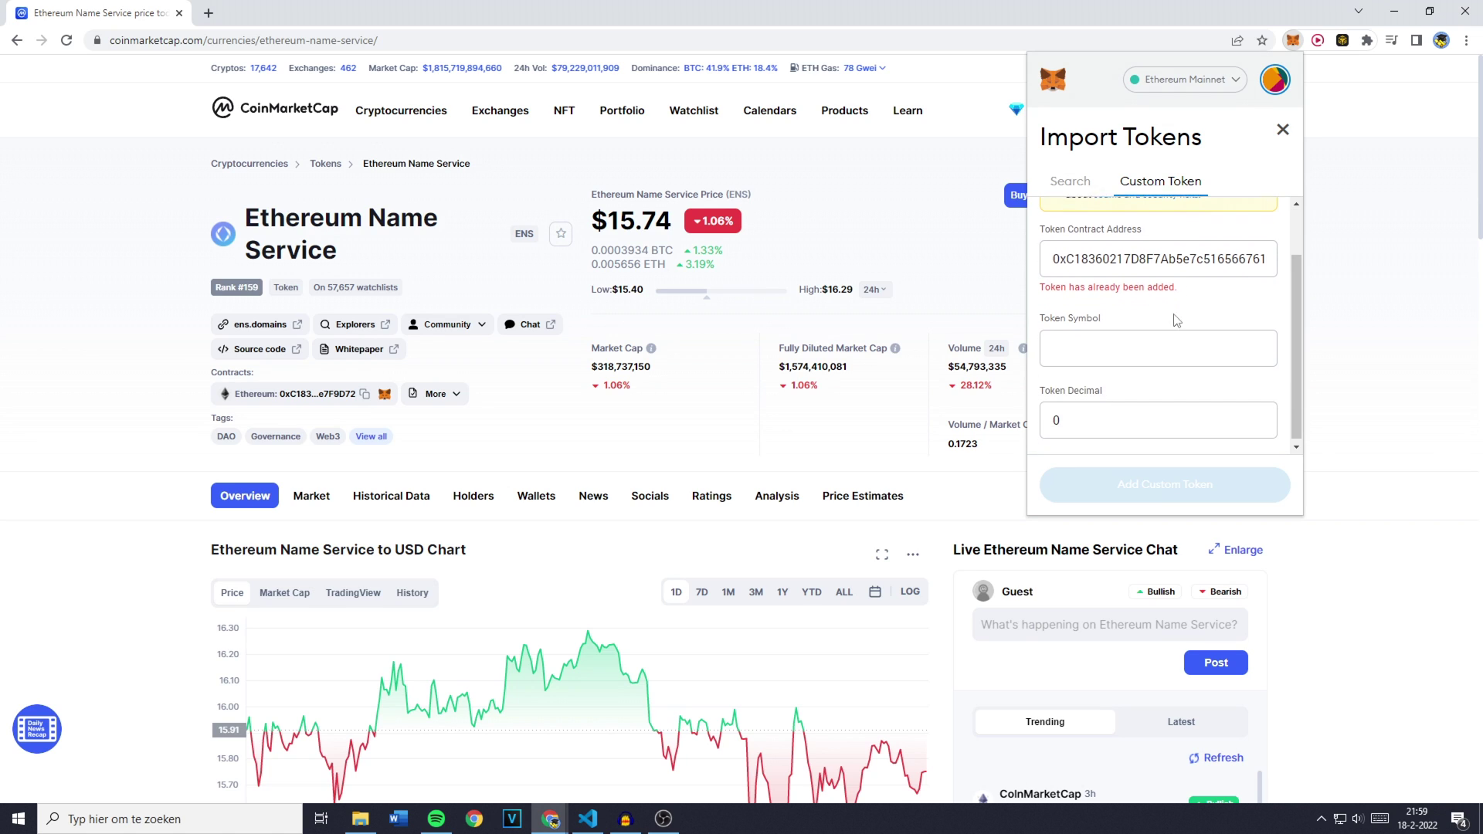
pyautogui.click(1060, 323)
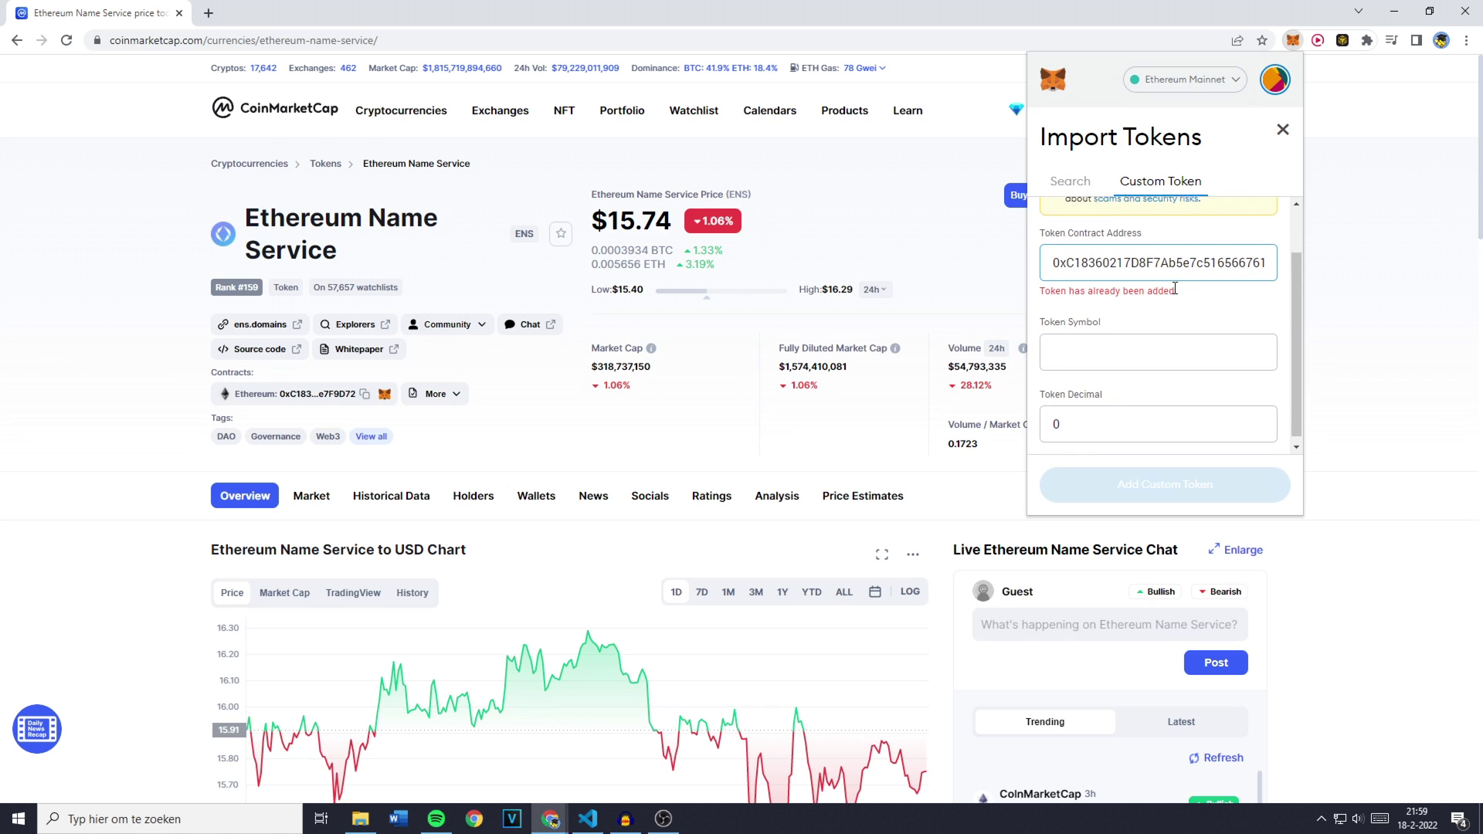
pyautogui.scroll(-1, 1174, 309)
# Step: Enter token symbol 'ens' and decimal 2, then close the MetaMask popup
pyautogui.click(1129, 343)
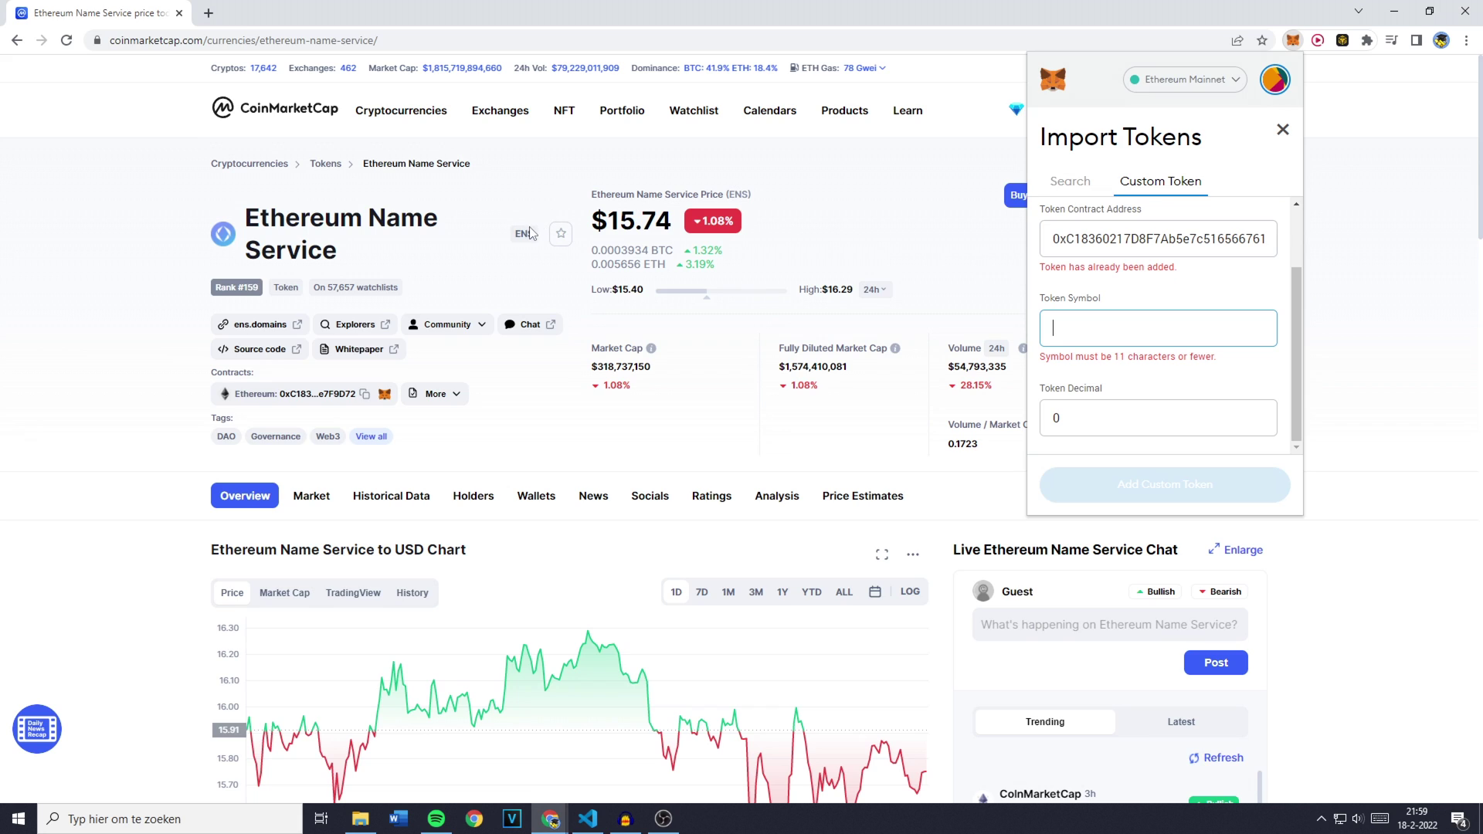
pyautogui.write('ens')
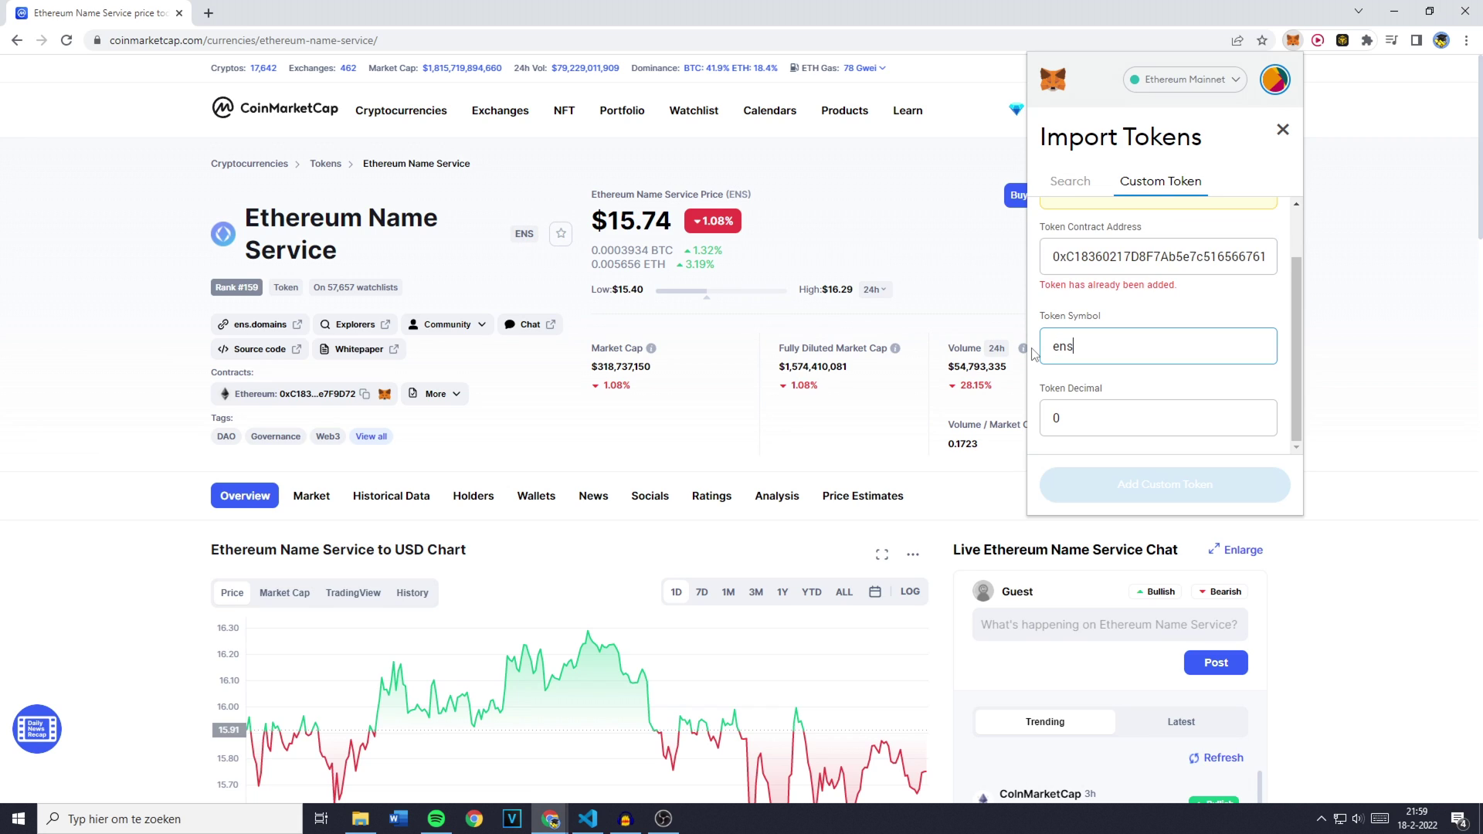
pyautogui.click(1086, 415)
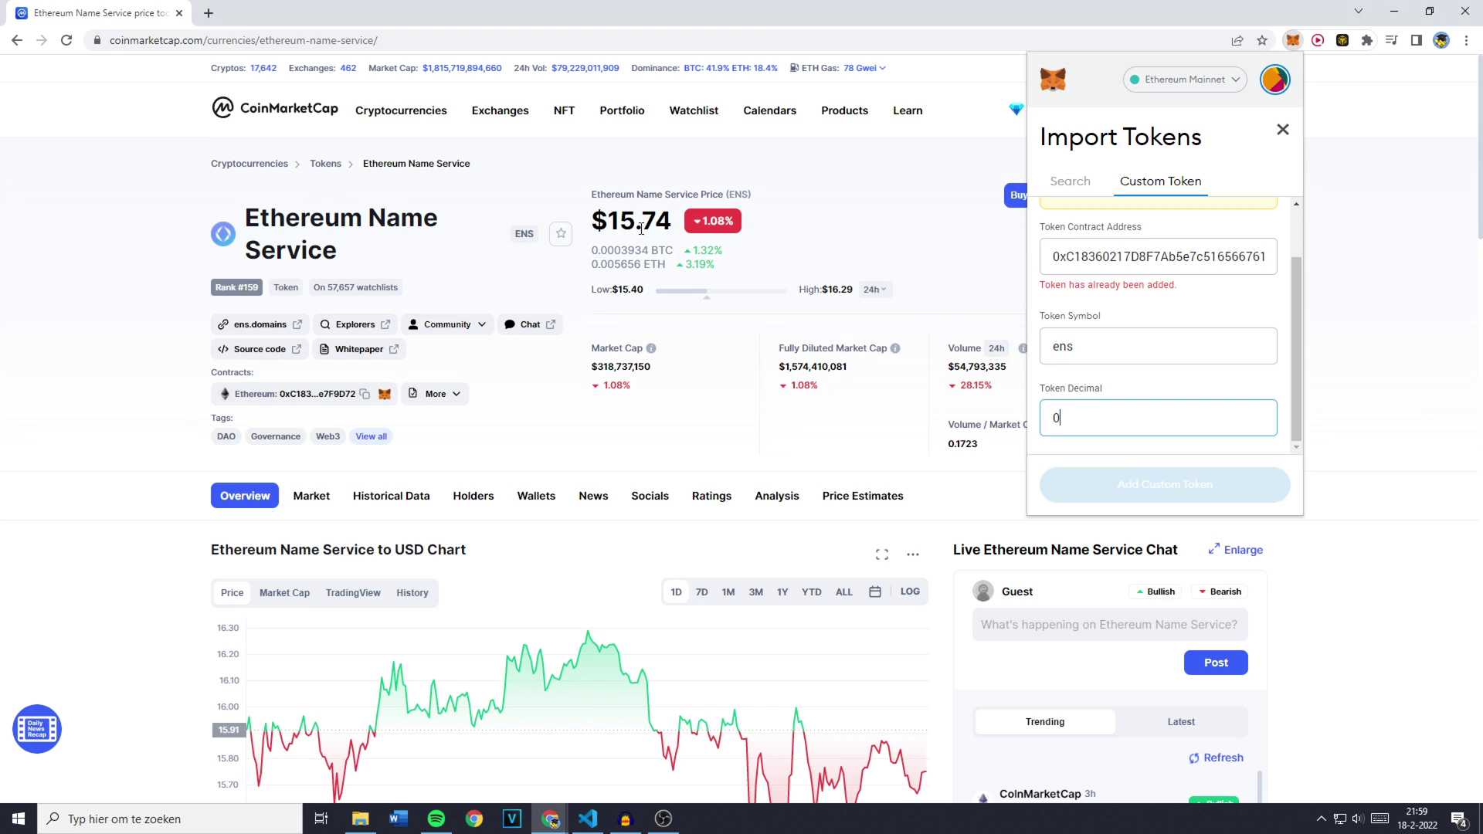
pyautogui.write('02')
pyautogui.press('BackSpace')
pyautogui.press('BackSpace')
pyautogui.press('BackSpace')
pyautogui.write('2')
pyautogui.click(1150, 390)
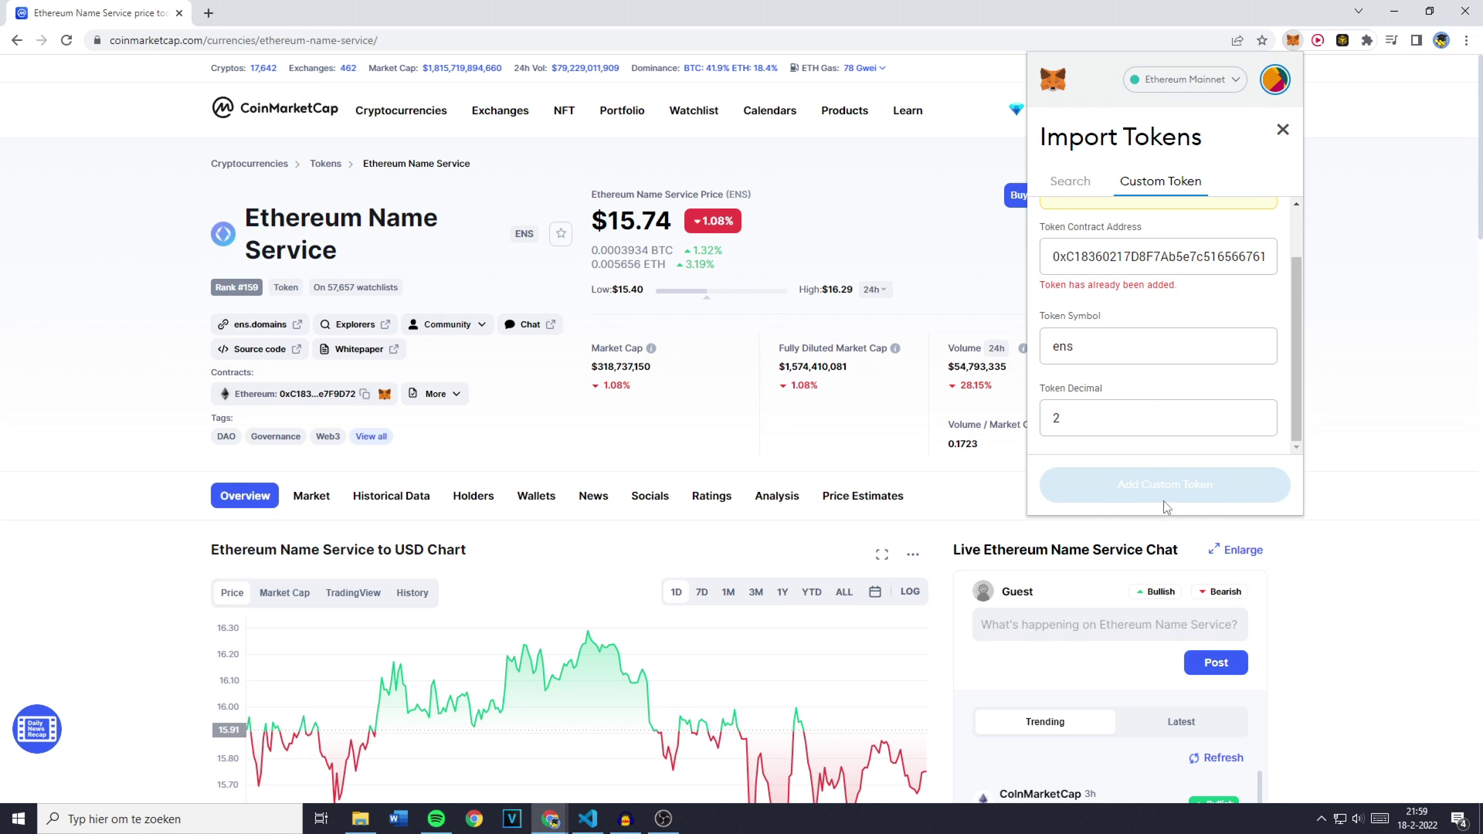
pyautogui.click(1188, 480)
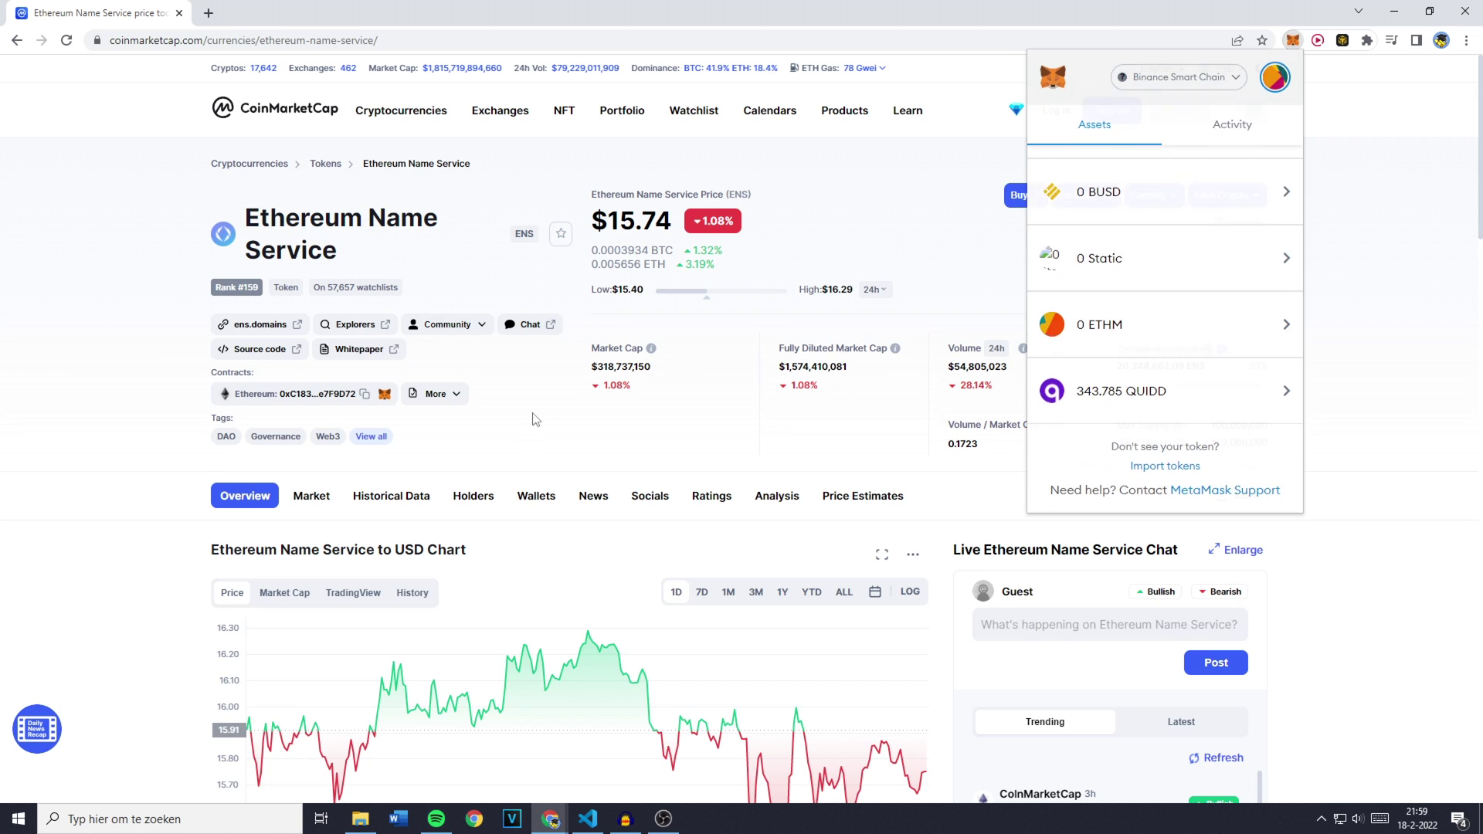
# Step: Copy ENS's Solana contract address, then reopen MetaMask to review its Binance Smart Chain assets
pyautogui.click(437, 396)
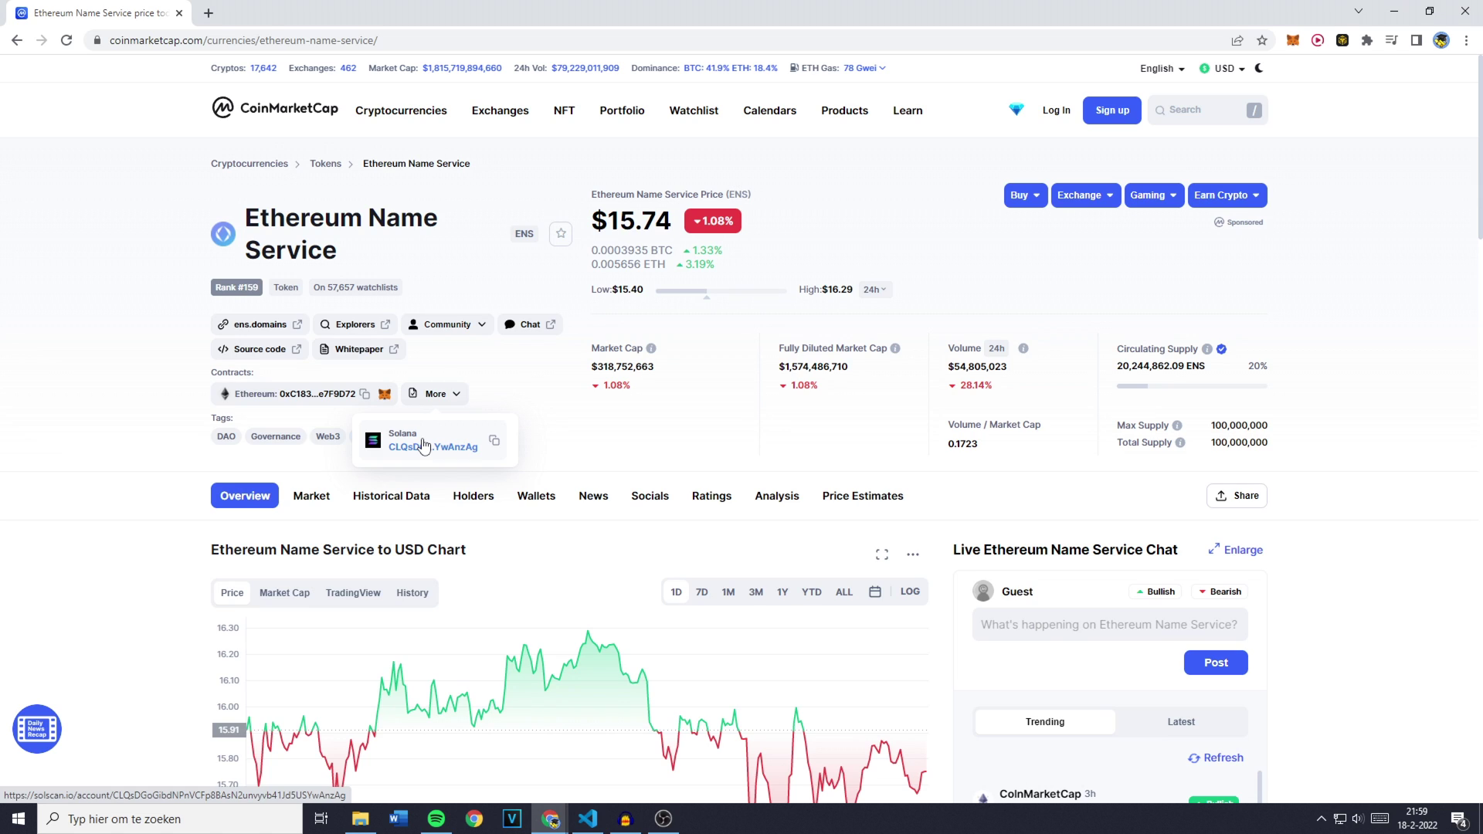
pyautogui.click(497, 446)
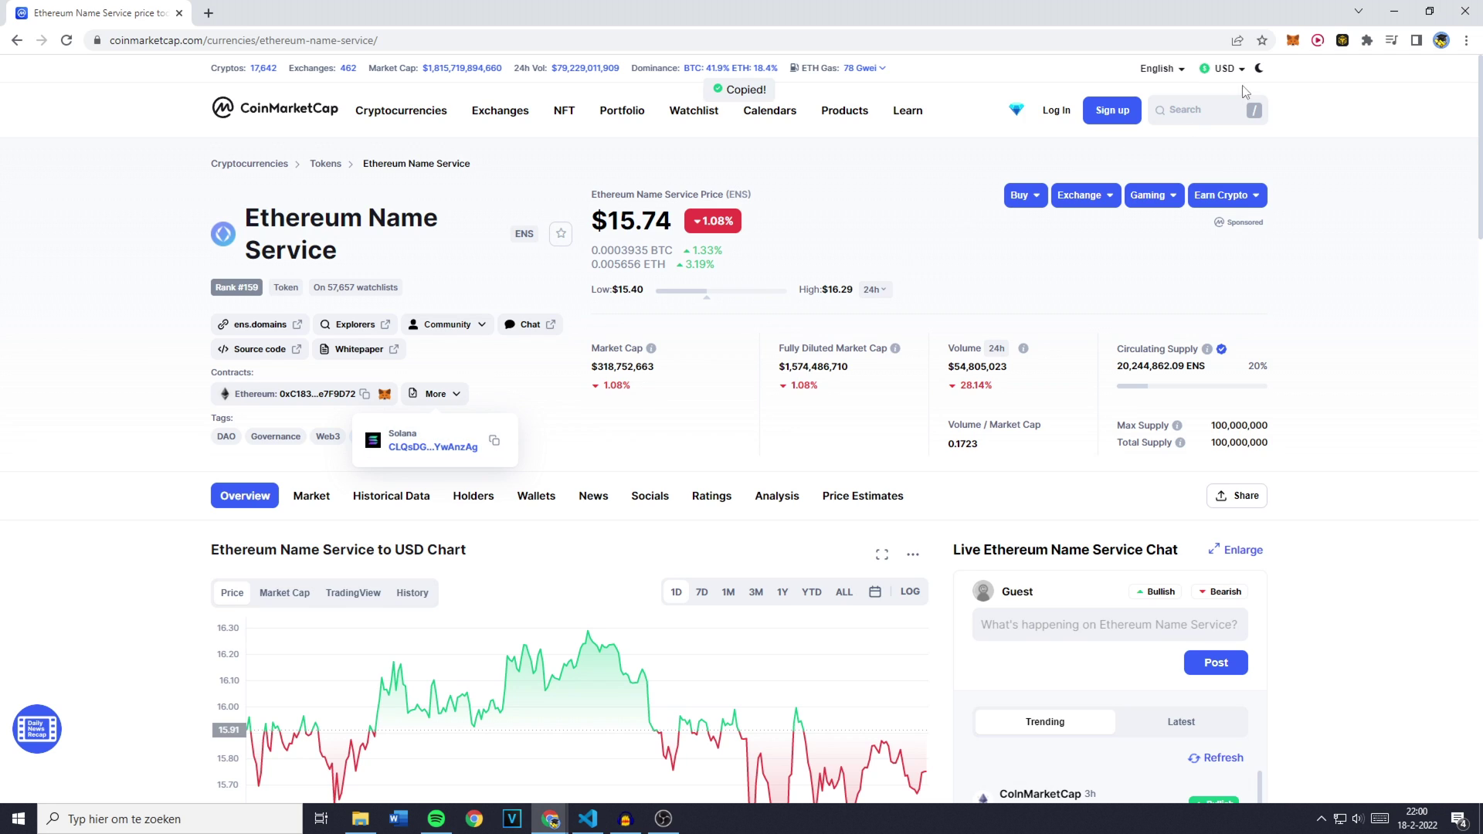
pyautogui.click(1292, 42)
pyautogui.click(1178, 79)
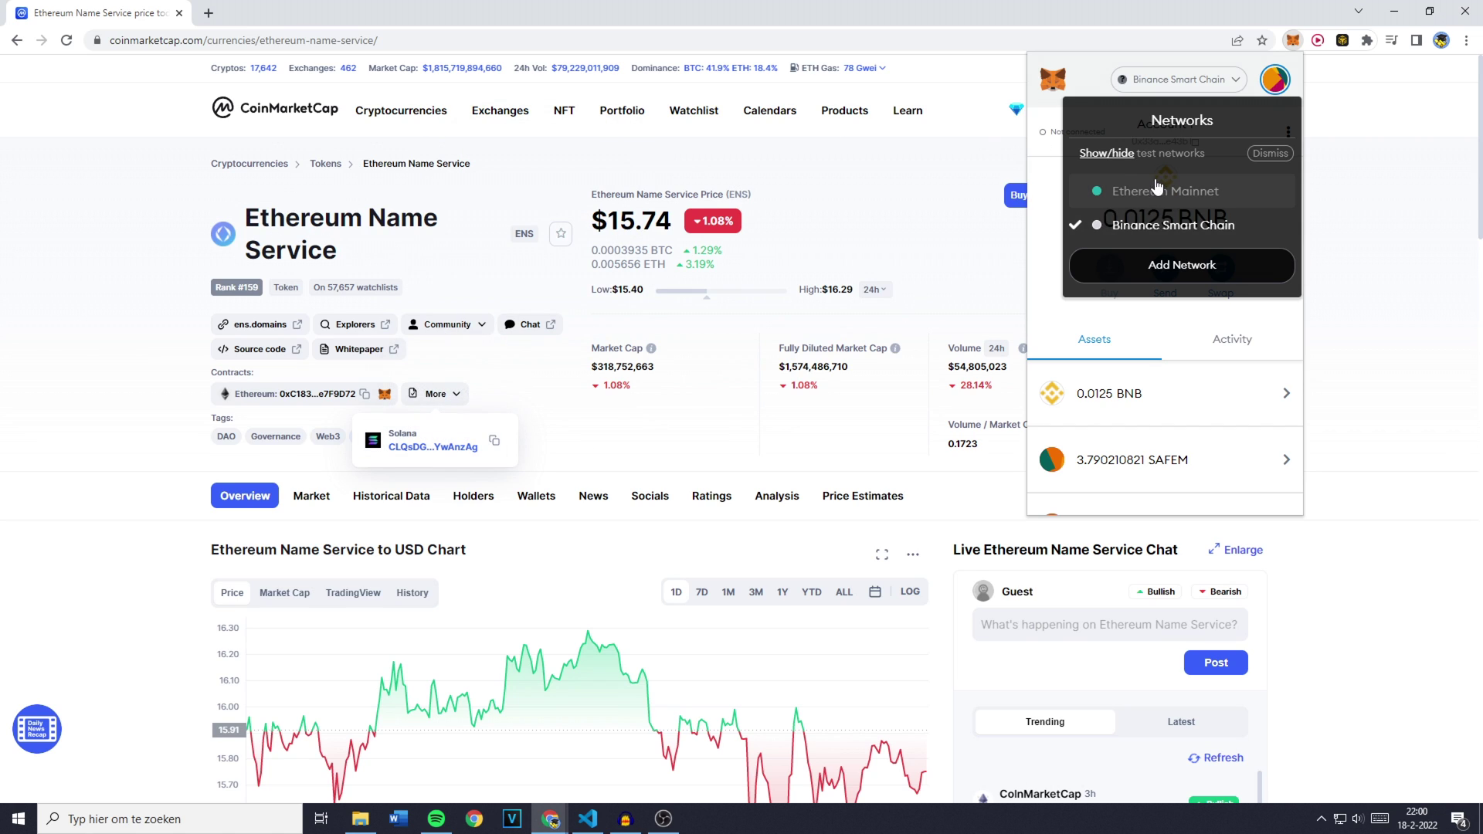
pyautogui.click(1145, 224)
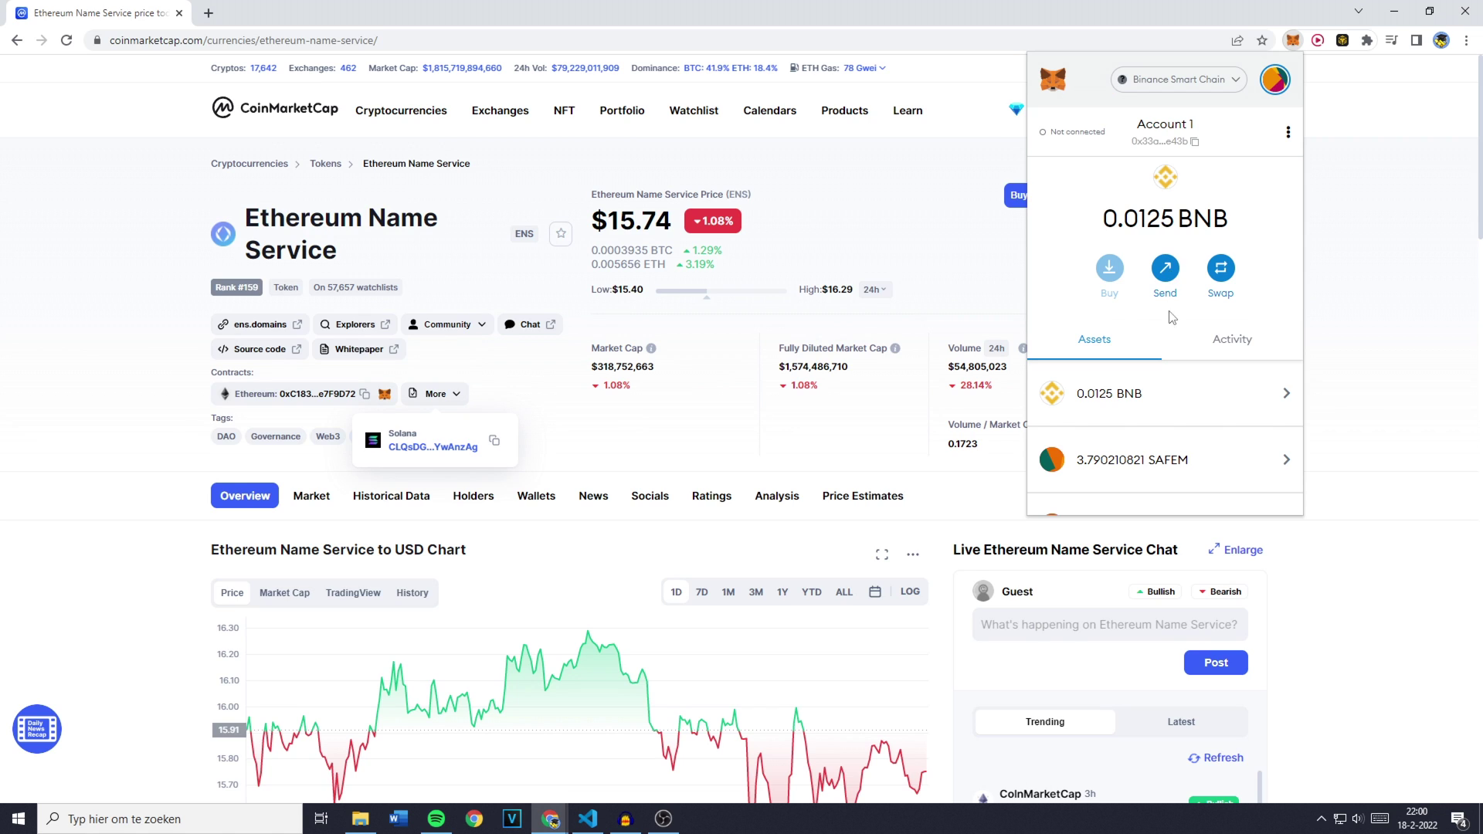
pyautogui.scroll(-10, 1171, 317)
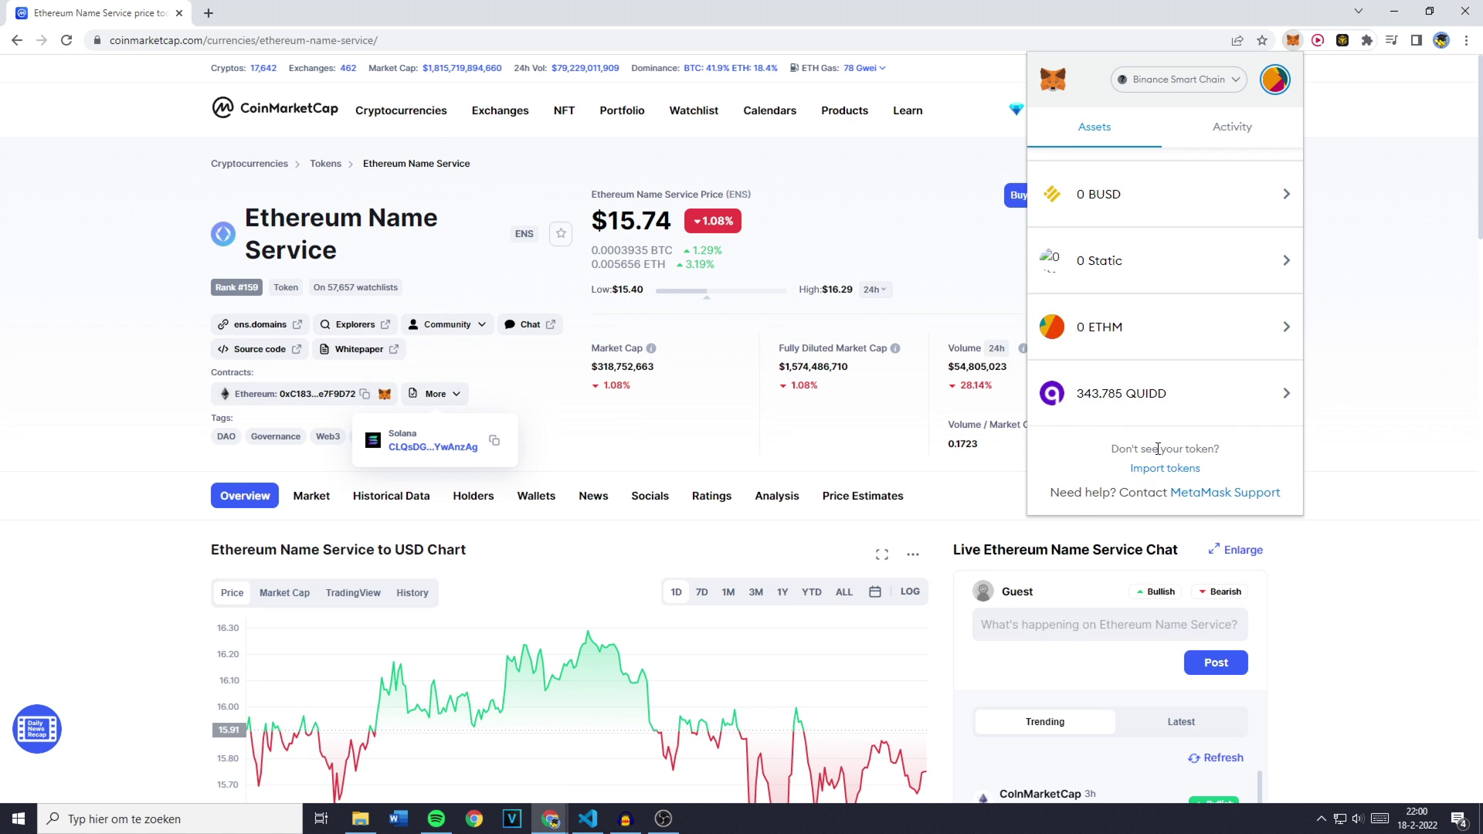